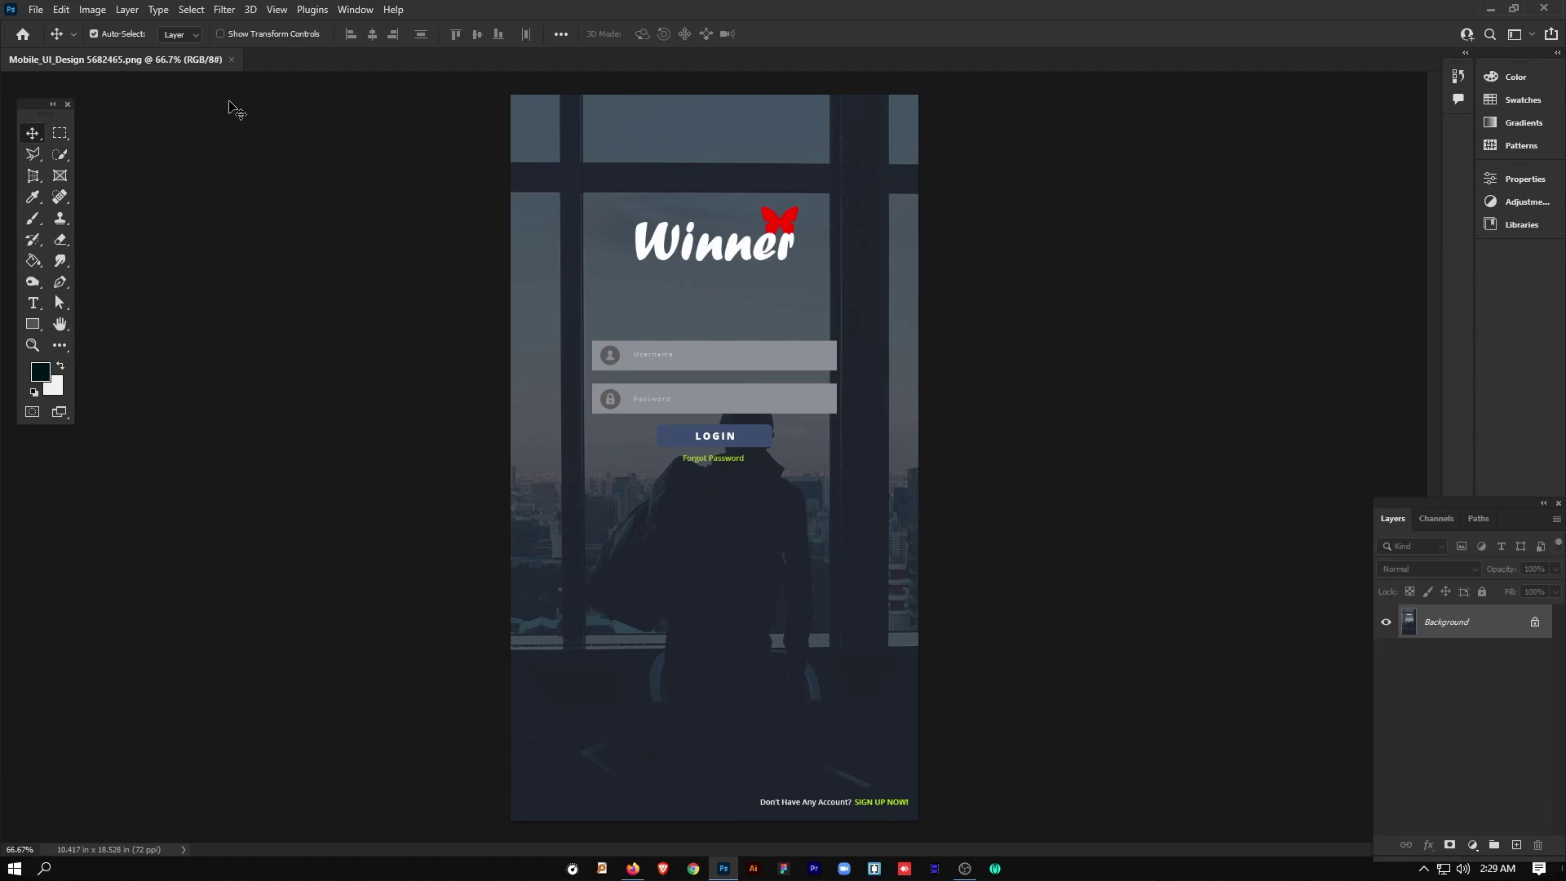
# Run Match Font with the selection box fitted around the Winner title and choose Forte Regular from the matches
pyautogui.click(160, 10)
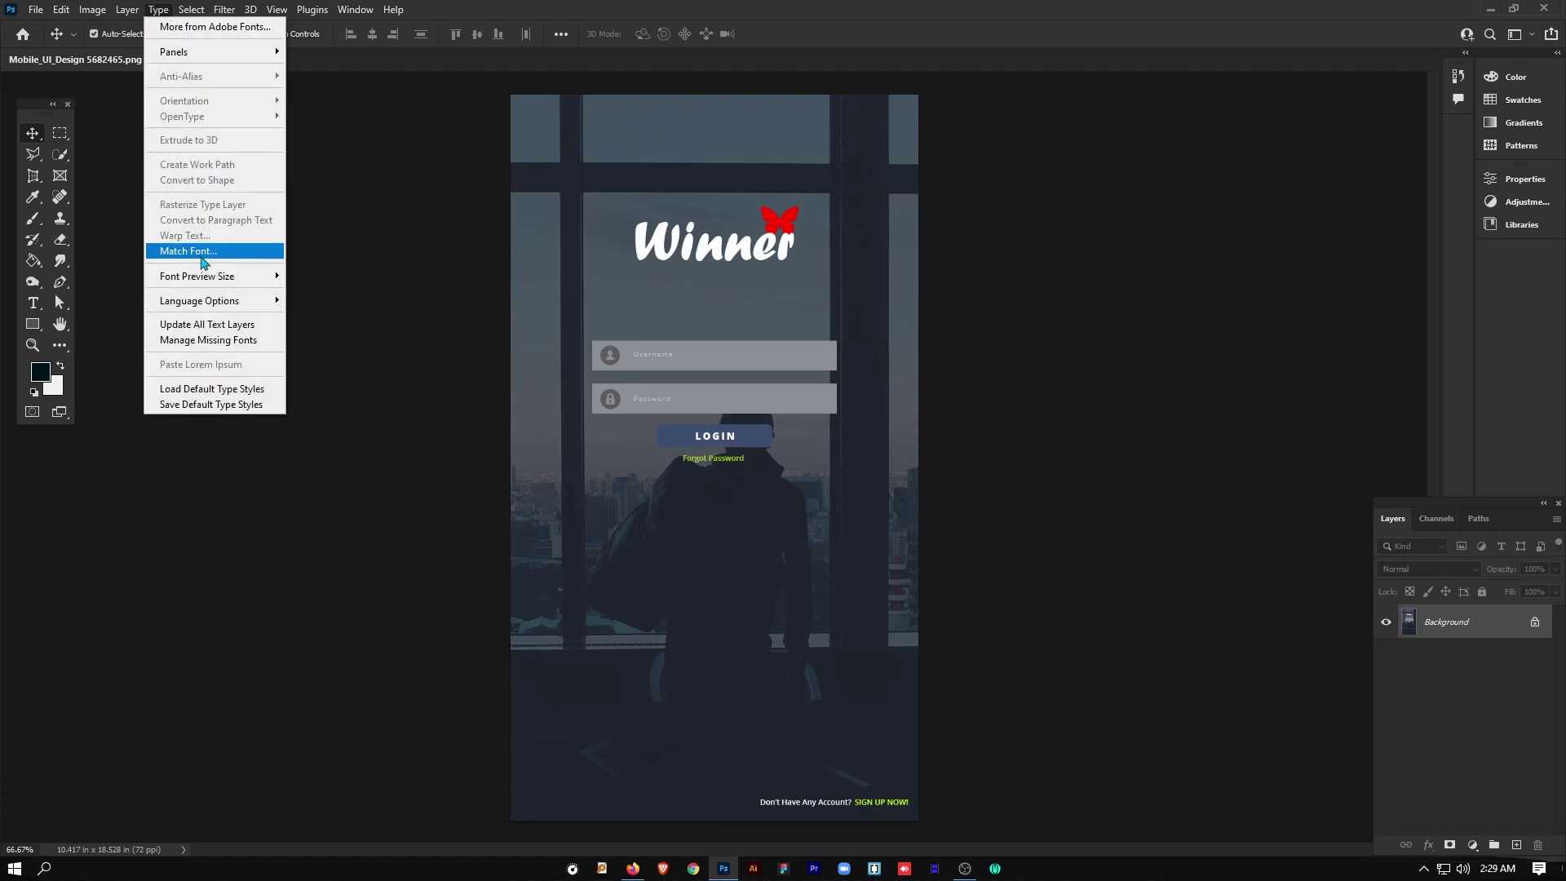
pyautogui.click(203, 261)
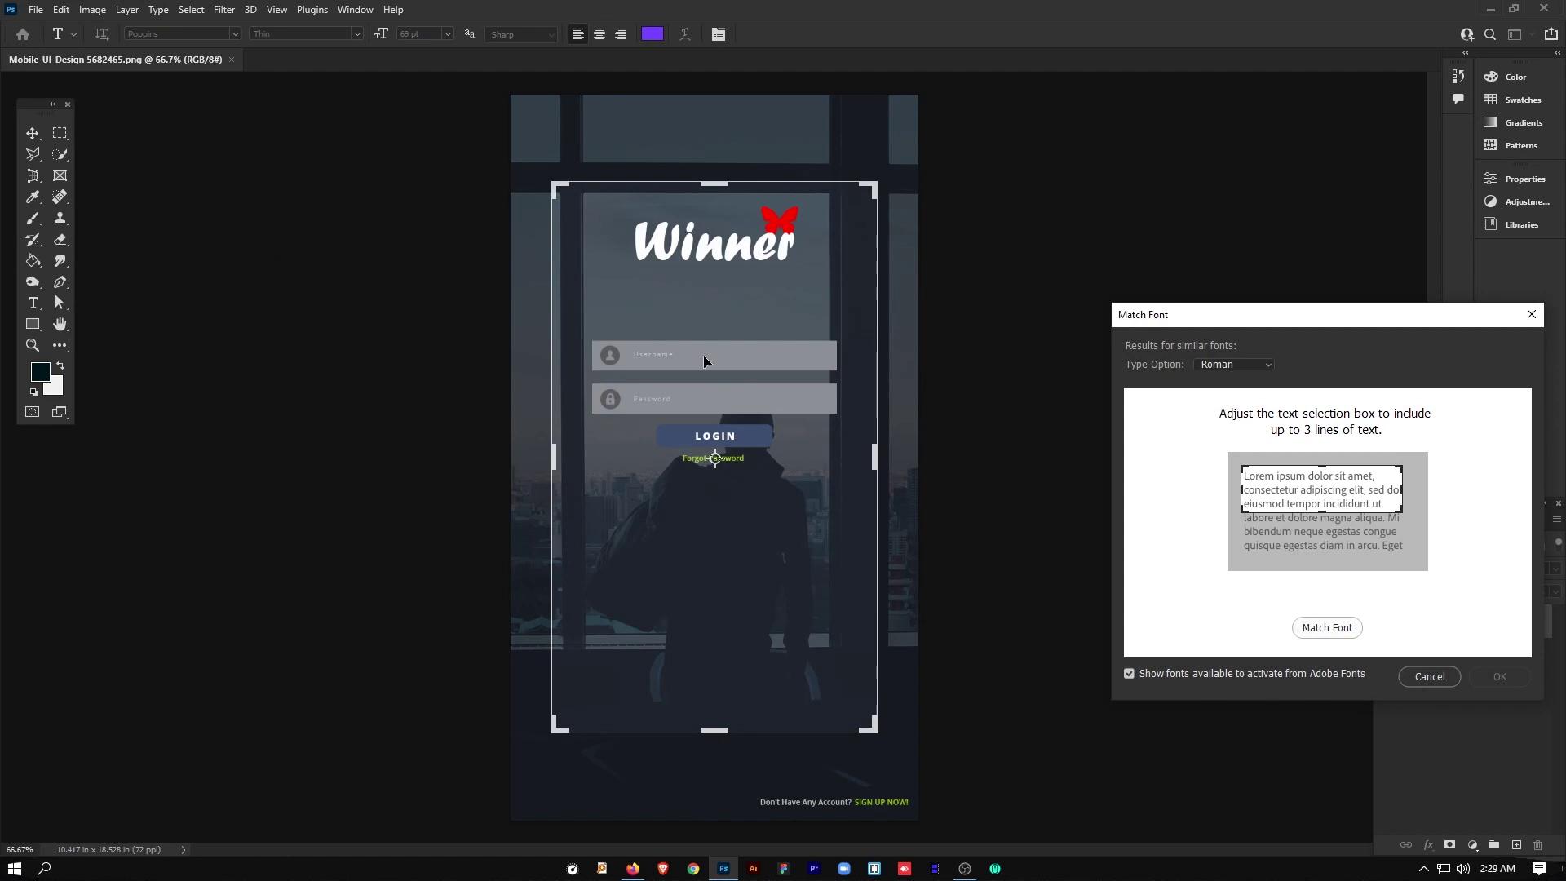
pyautogui.moveTo(723, 731); pyautogui.dragTo(723, 308)
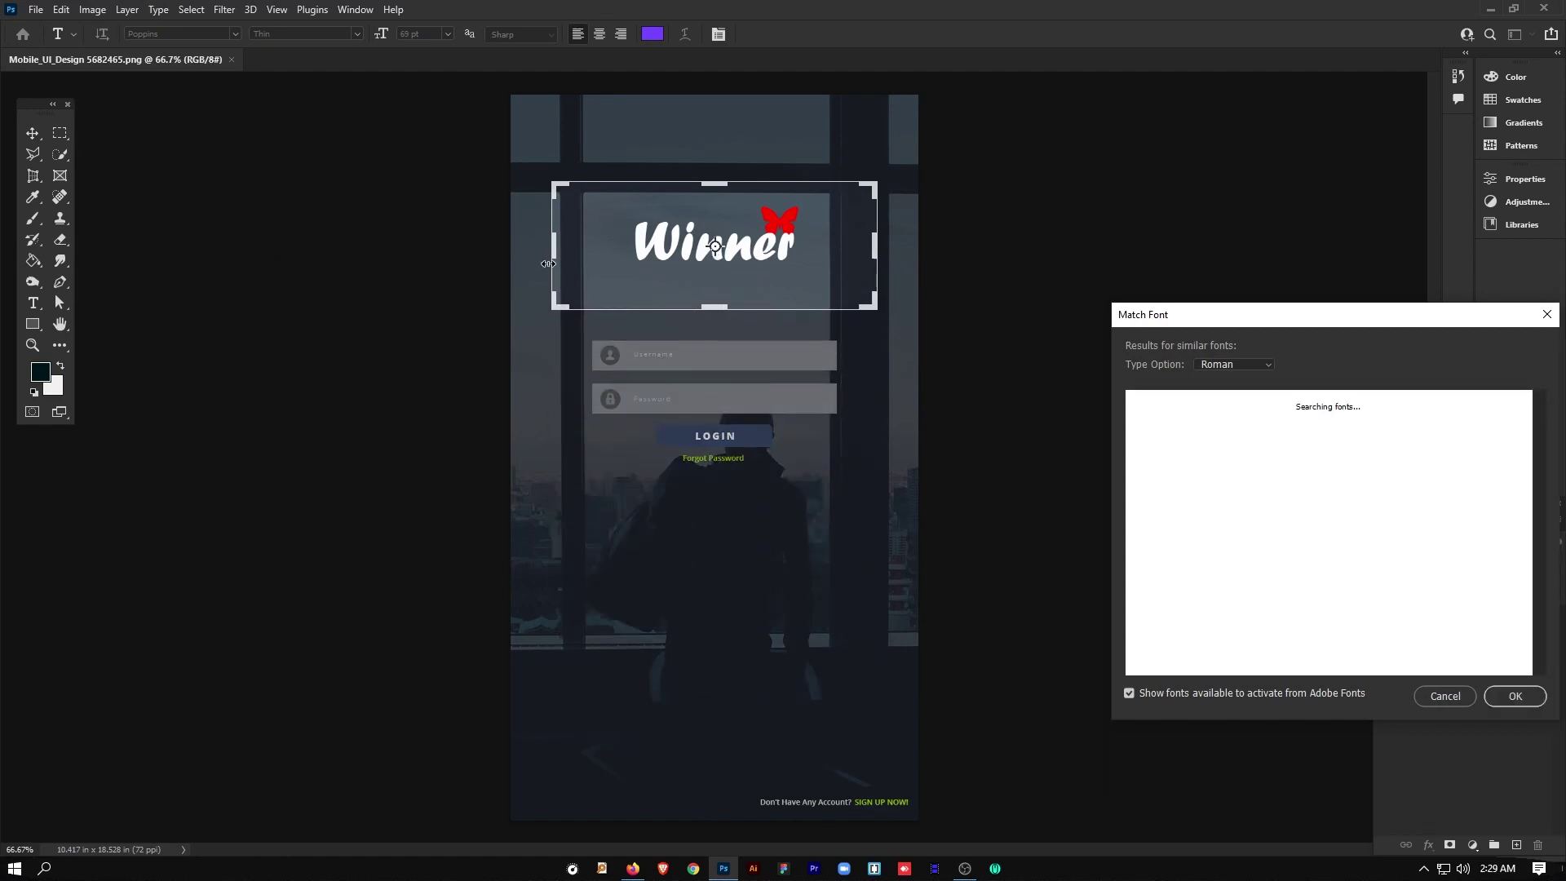
pyautogui.moveTo(551, 251); pyautogui.dragTo(579, 251)
pyautogui.moveTo(872, 246); pyautogui.dragTo(831, 245)
pyautogui.moveTo(709, 177); pyautogui.dragTo(709, 194)
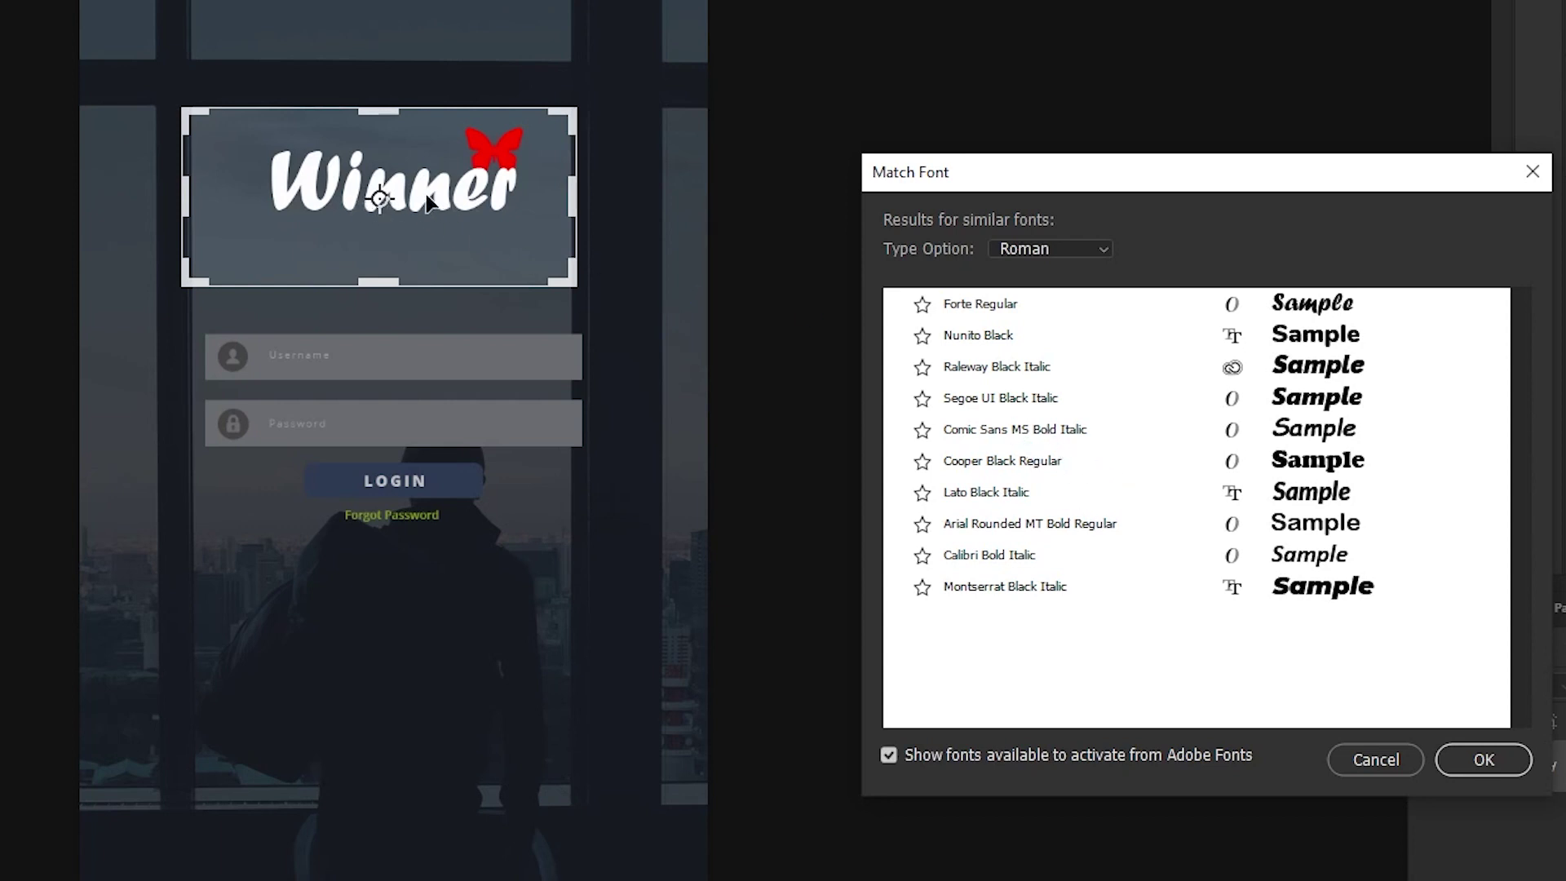
pyautogui.click(979, 313)
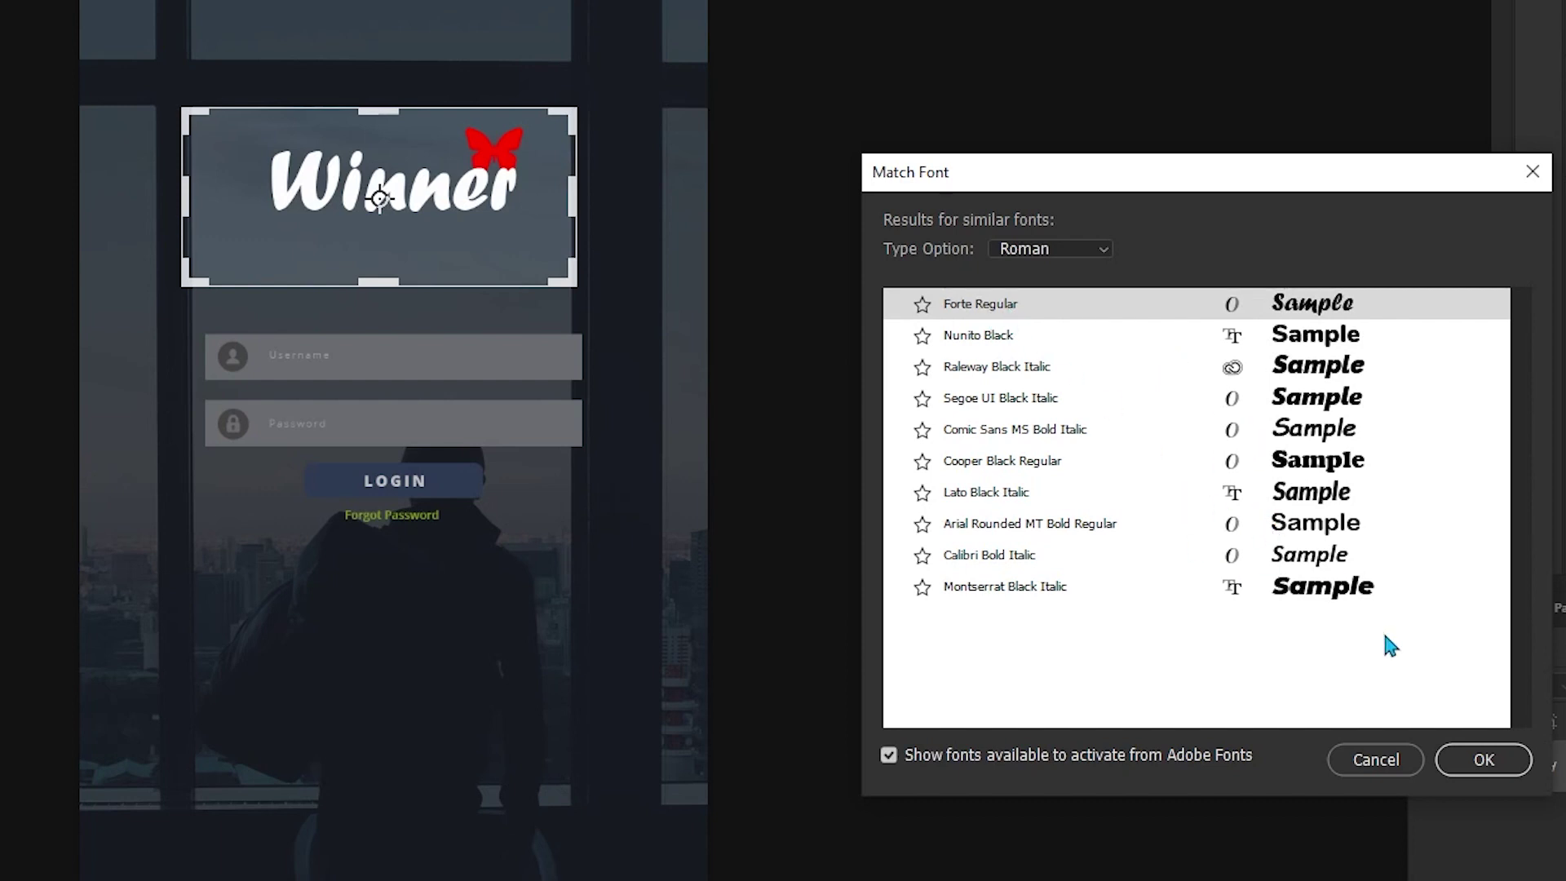
pyautogui.click(1483, 759)
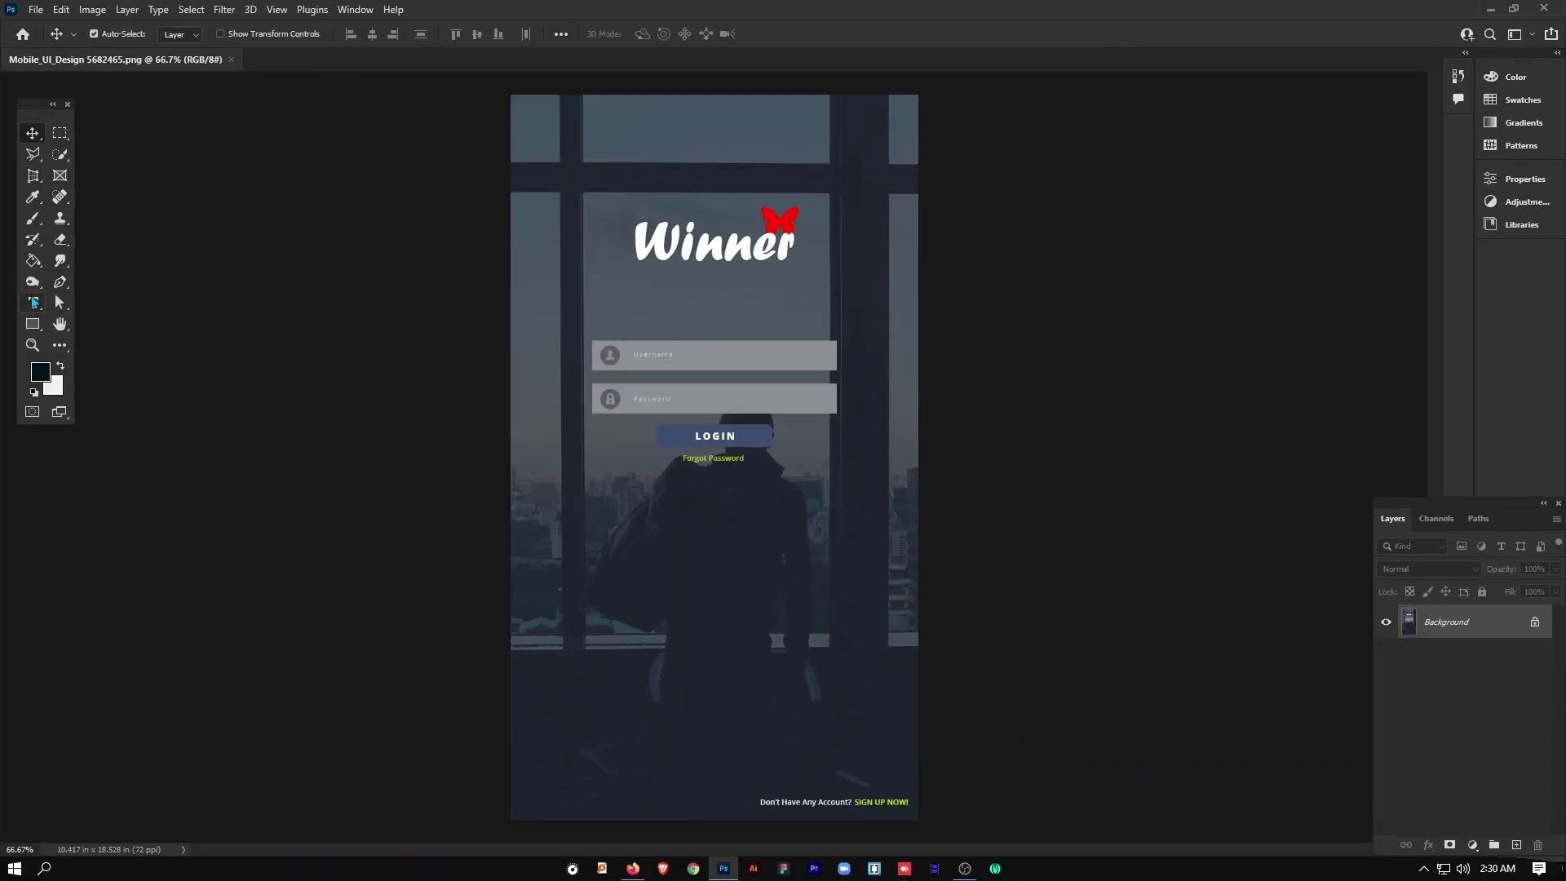
# Add the text "Winner" in white (ffffff) directly below the existing Winner title
pyautogui.click(34, 302)
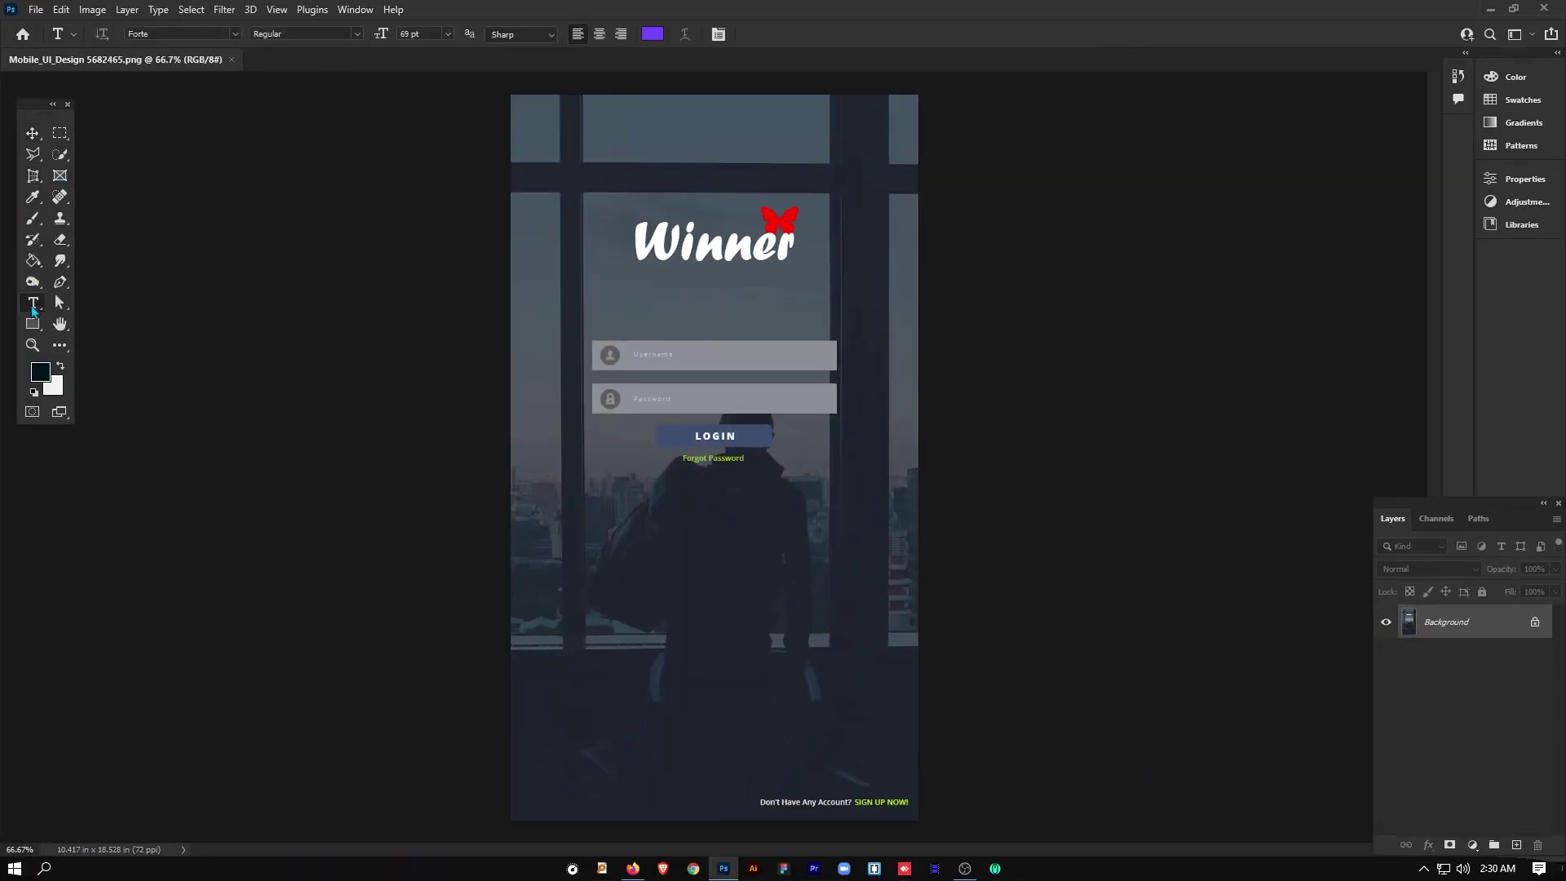
pyautogui.click(627, 303)
pyautogui.click(653, 33)
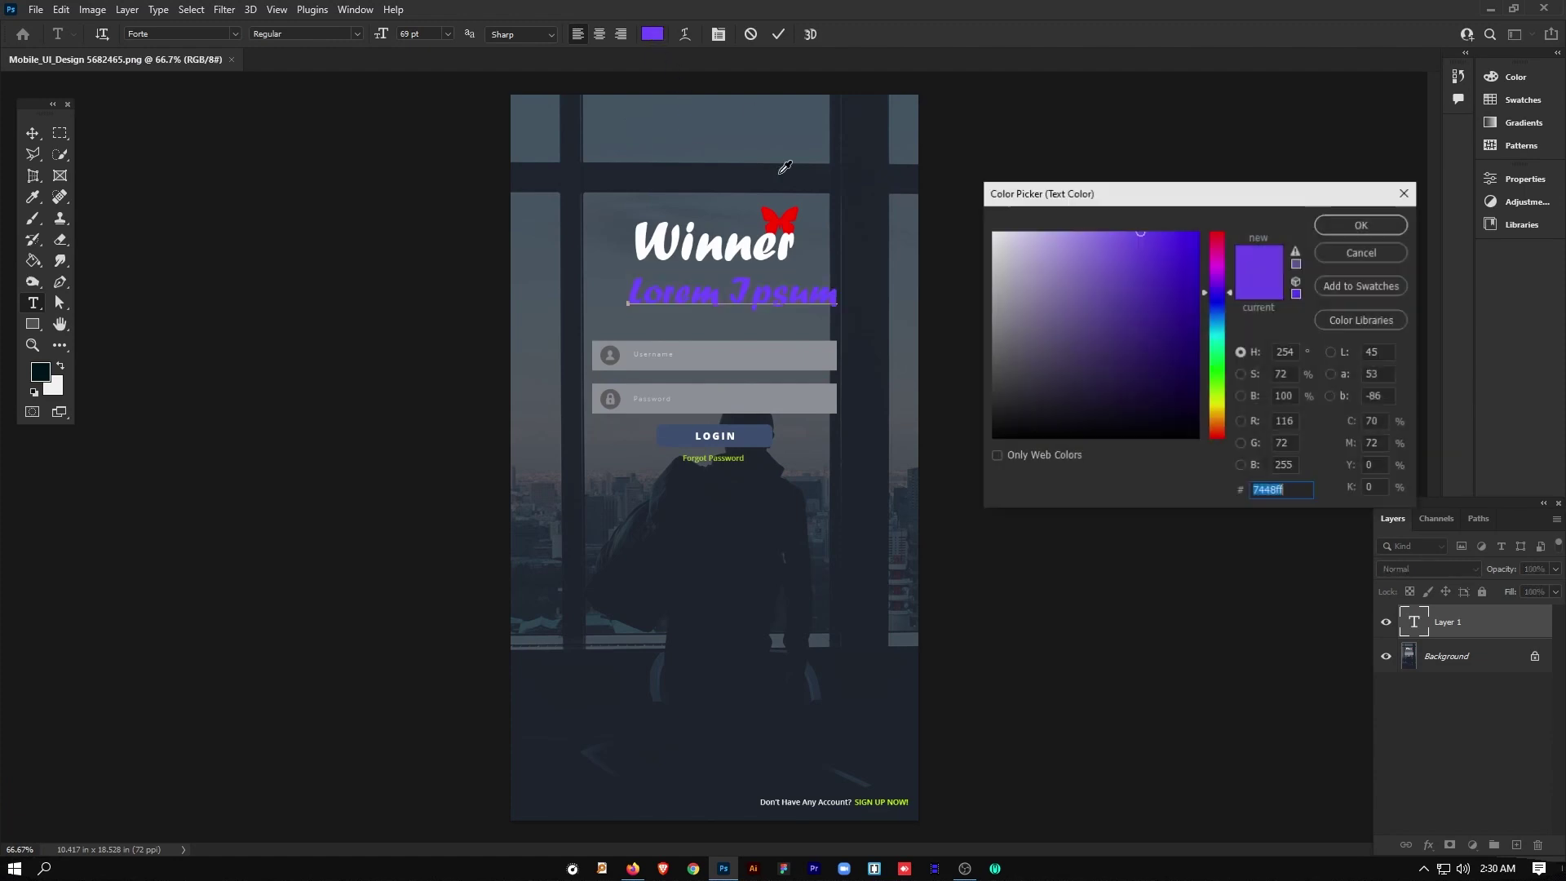
pyautogui.click(992, 232)
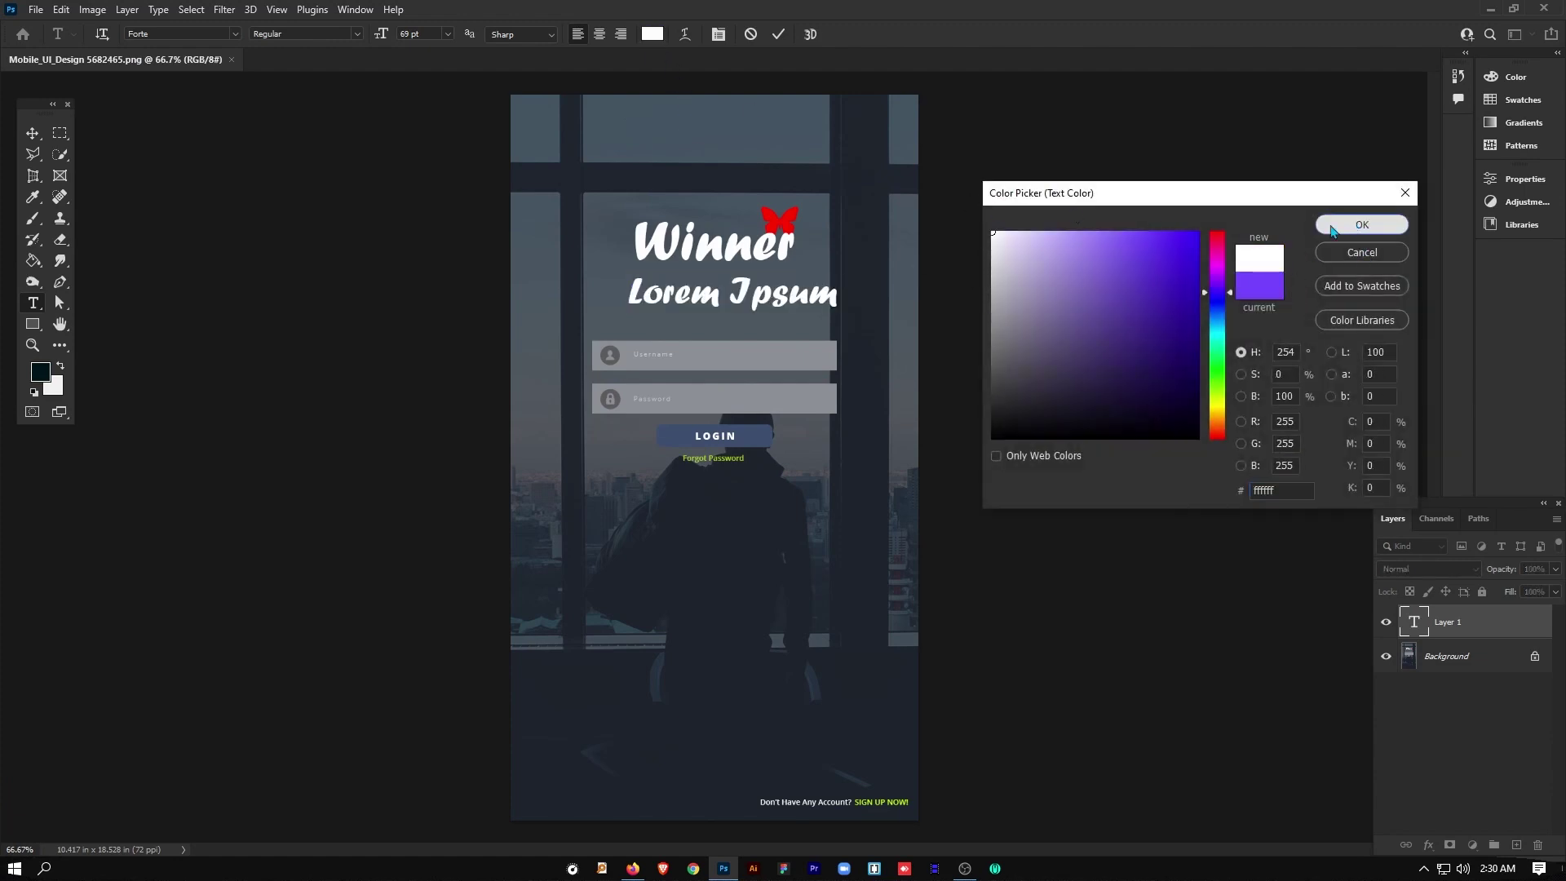
pyautogui.click(1332, 228)
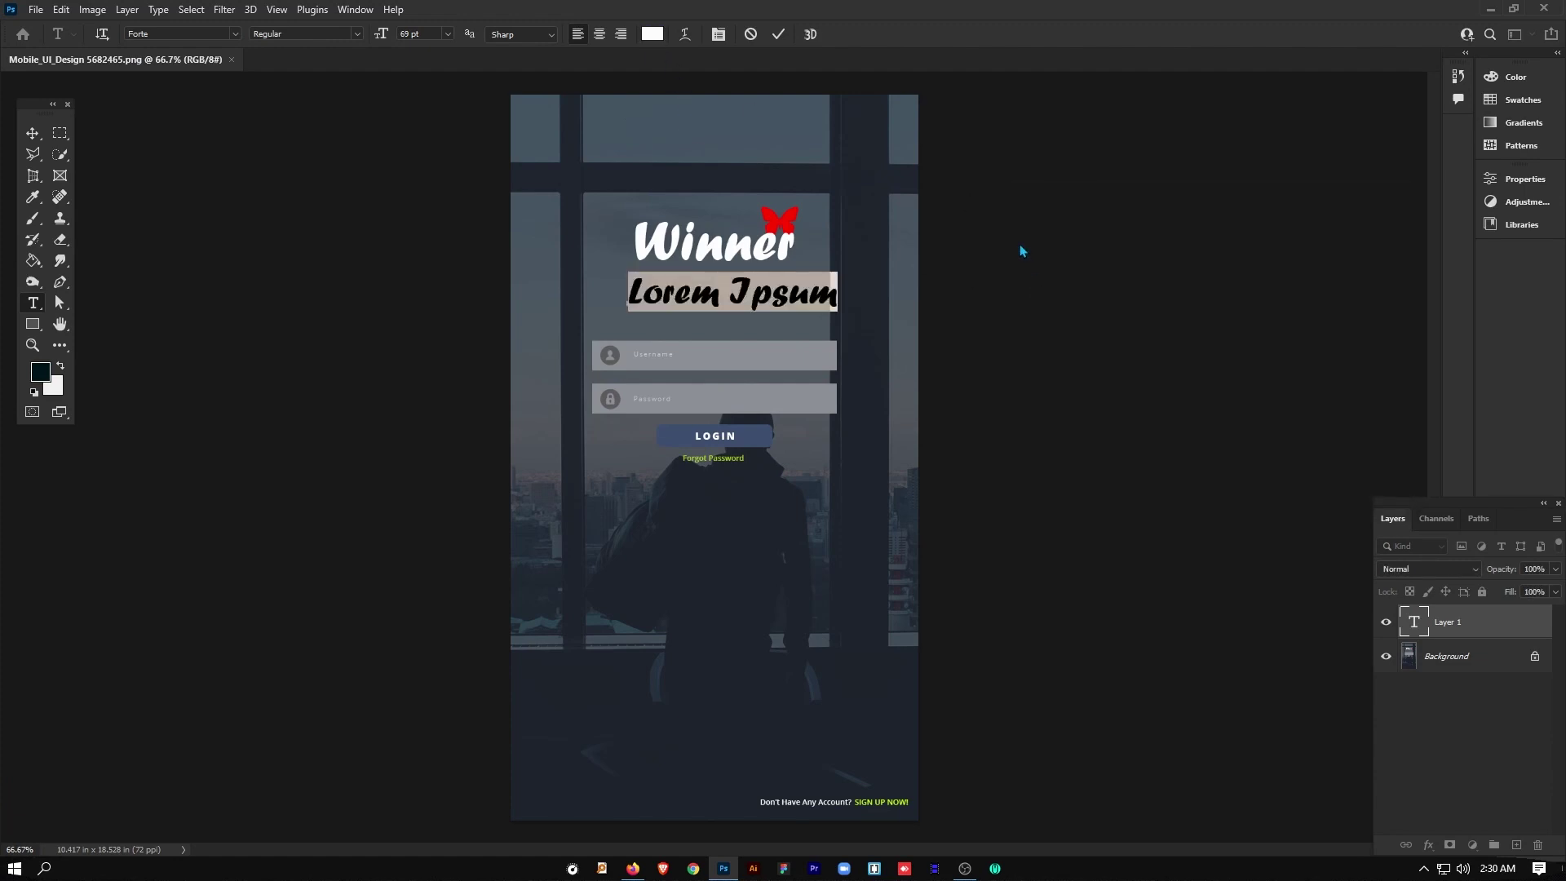
pyautogui.write('Winner')
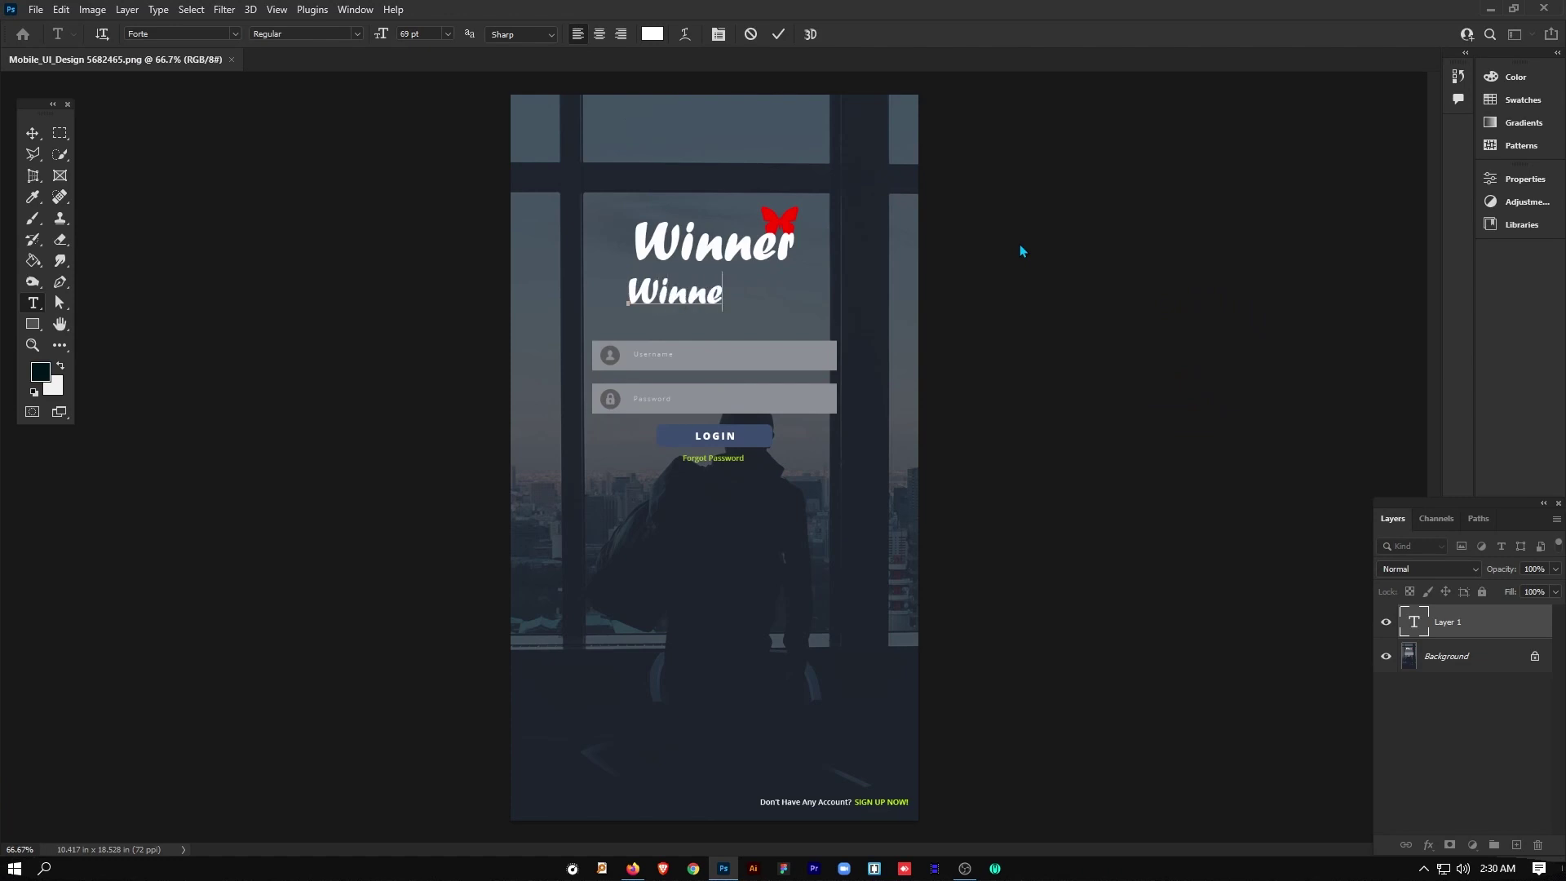
pyautogui.click(779, 36)
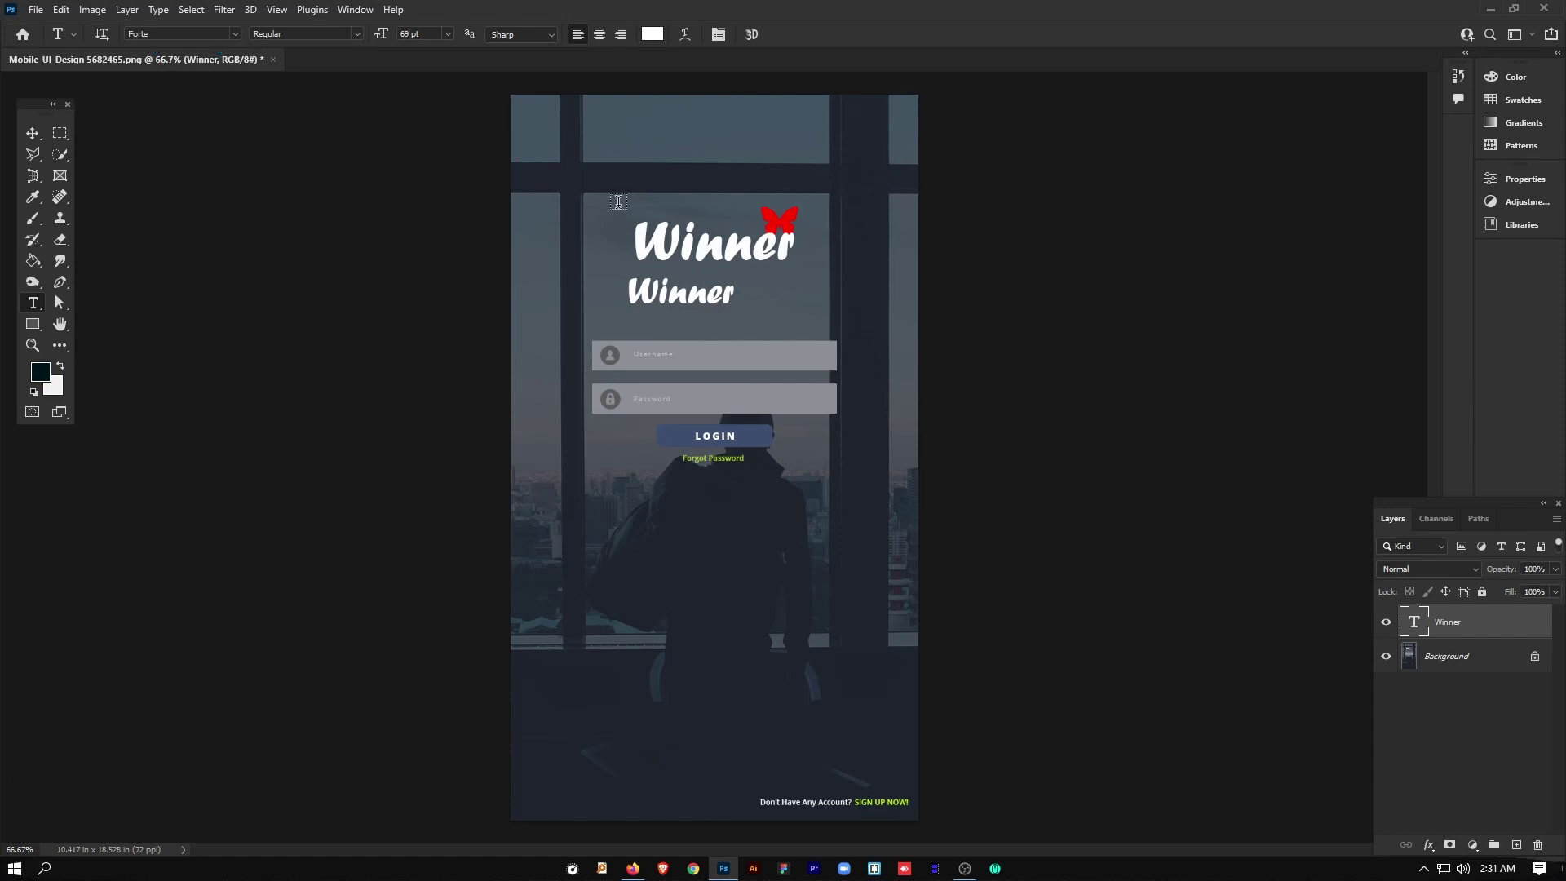
pyautogui.click(357, 34)
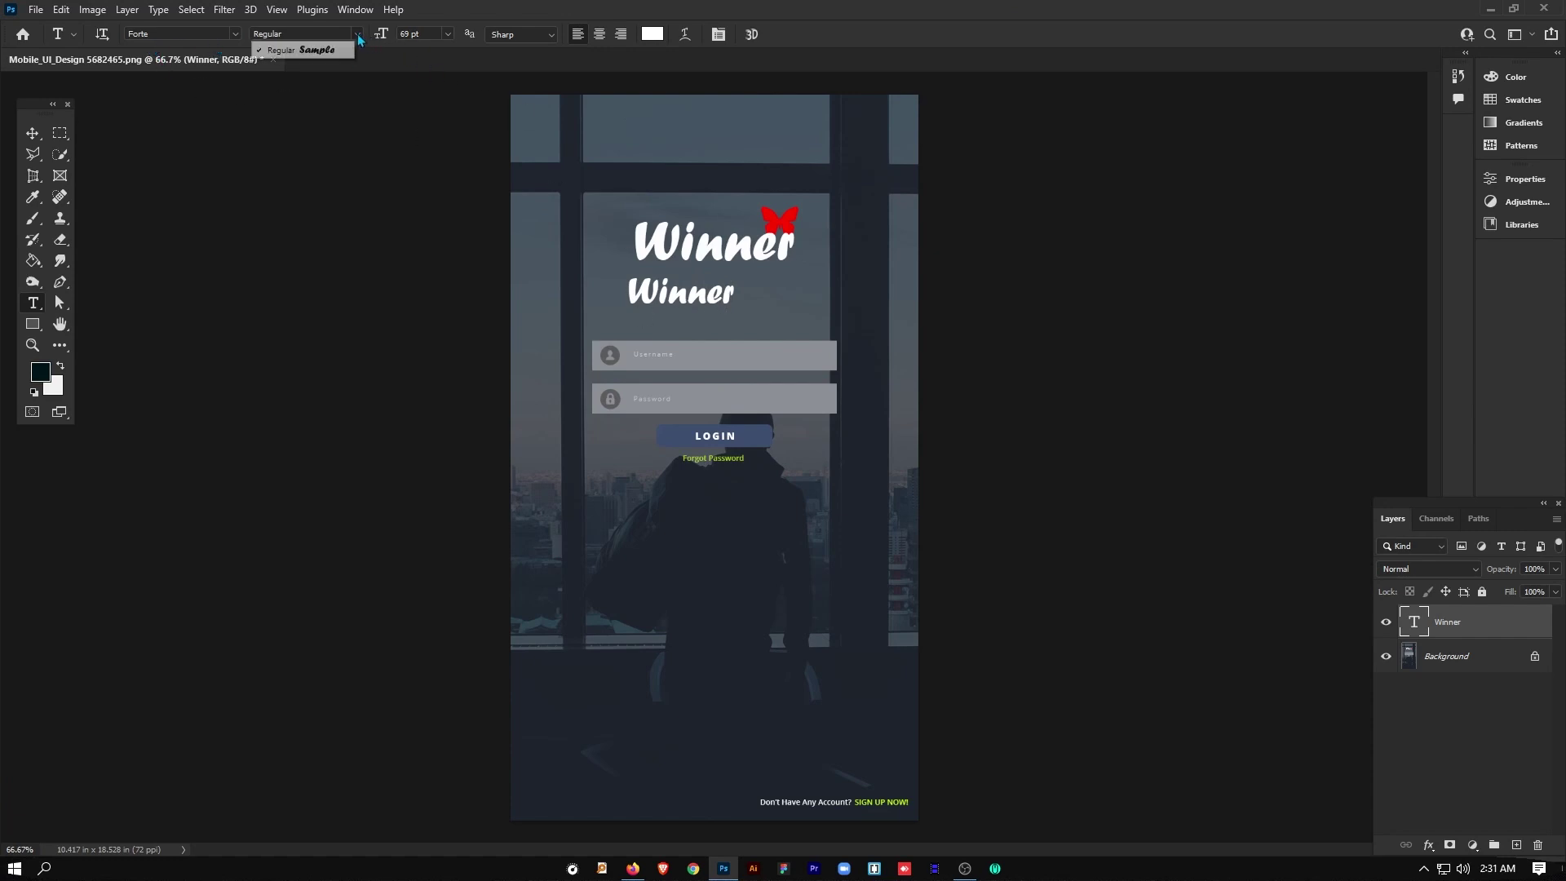
pyautogui.click(356, 43)
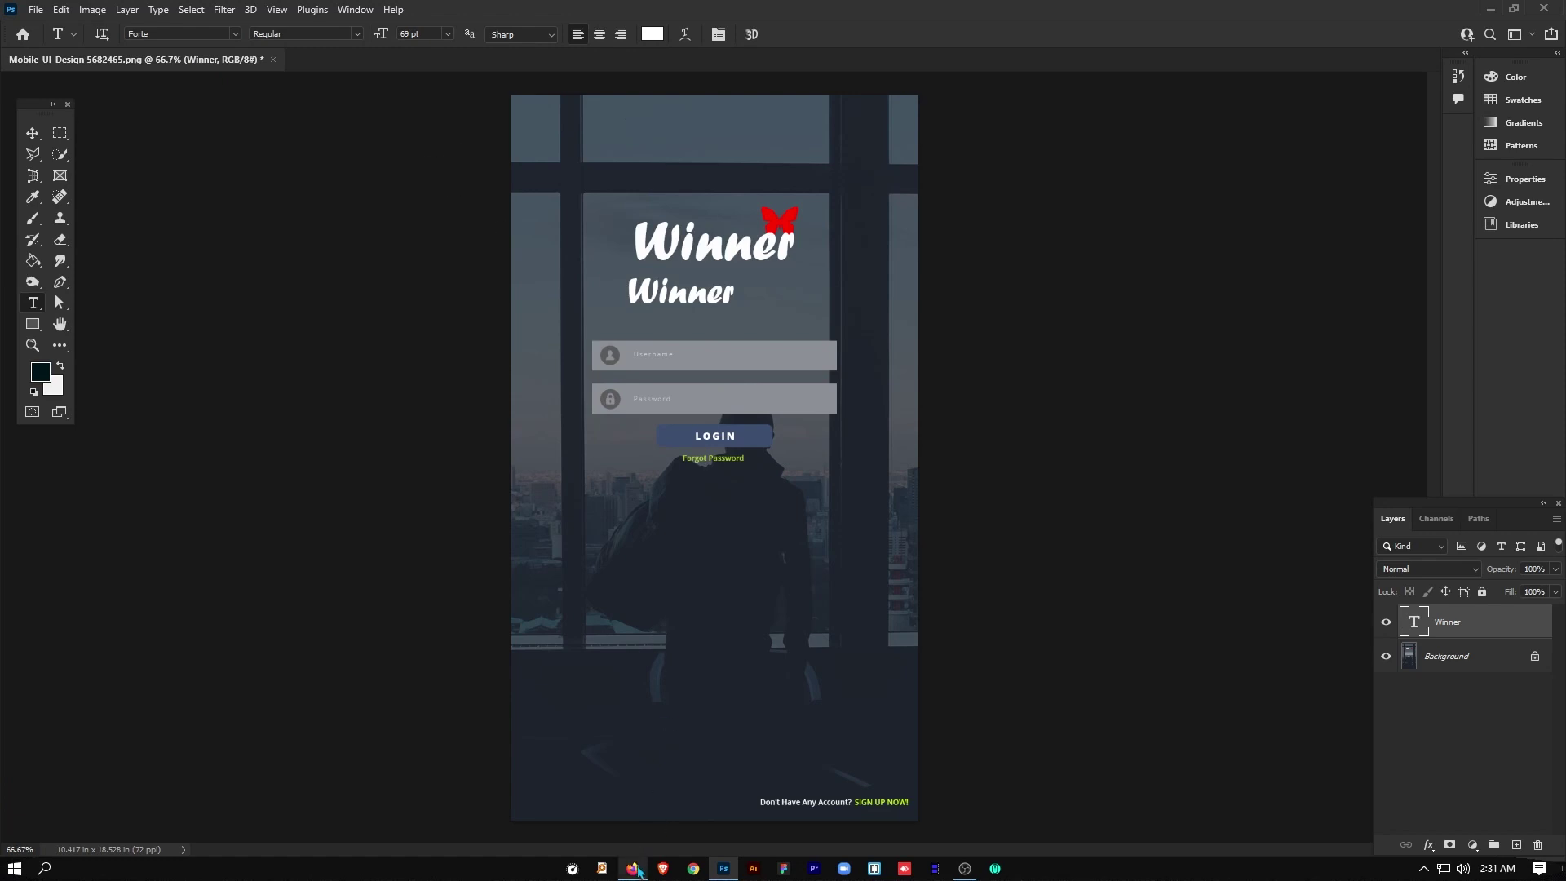
# Switch to Firefox, search for font squirrel and open the Font Identifier page on the Font Squirrel site
pyautogui.click(633, 868)
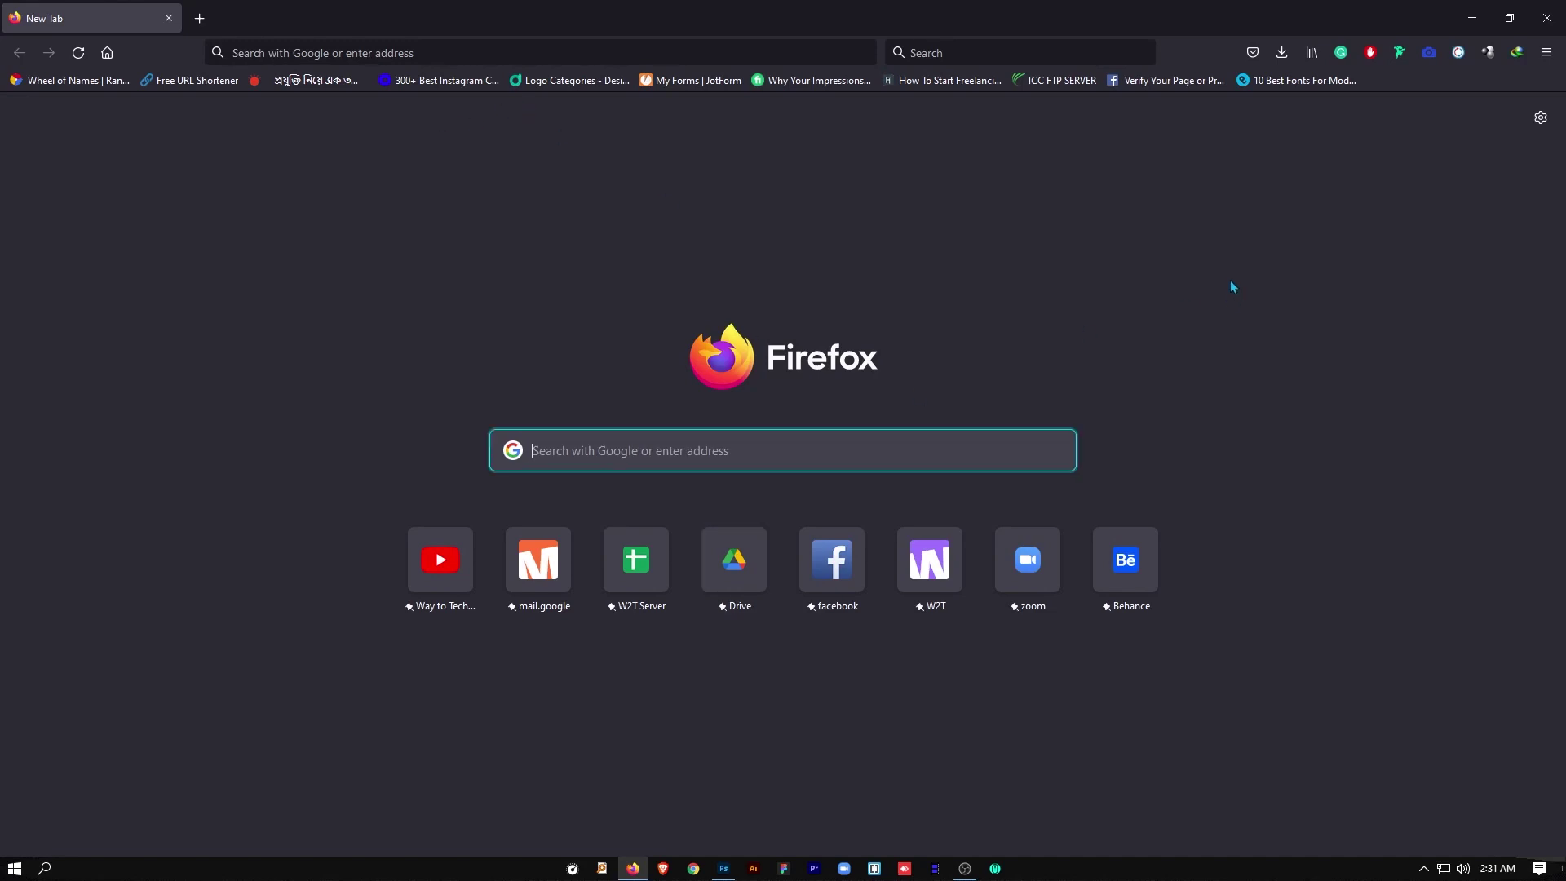
pyautogui.write('font s')
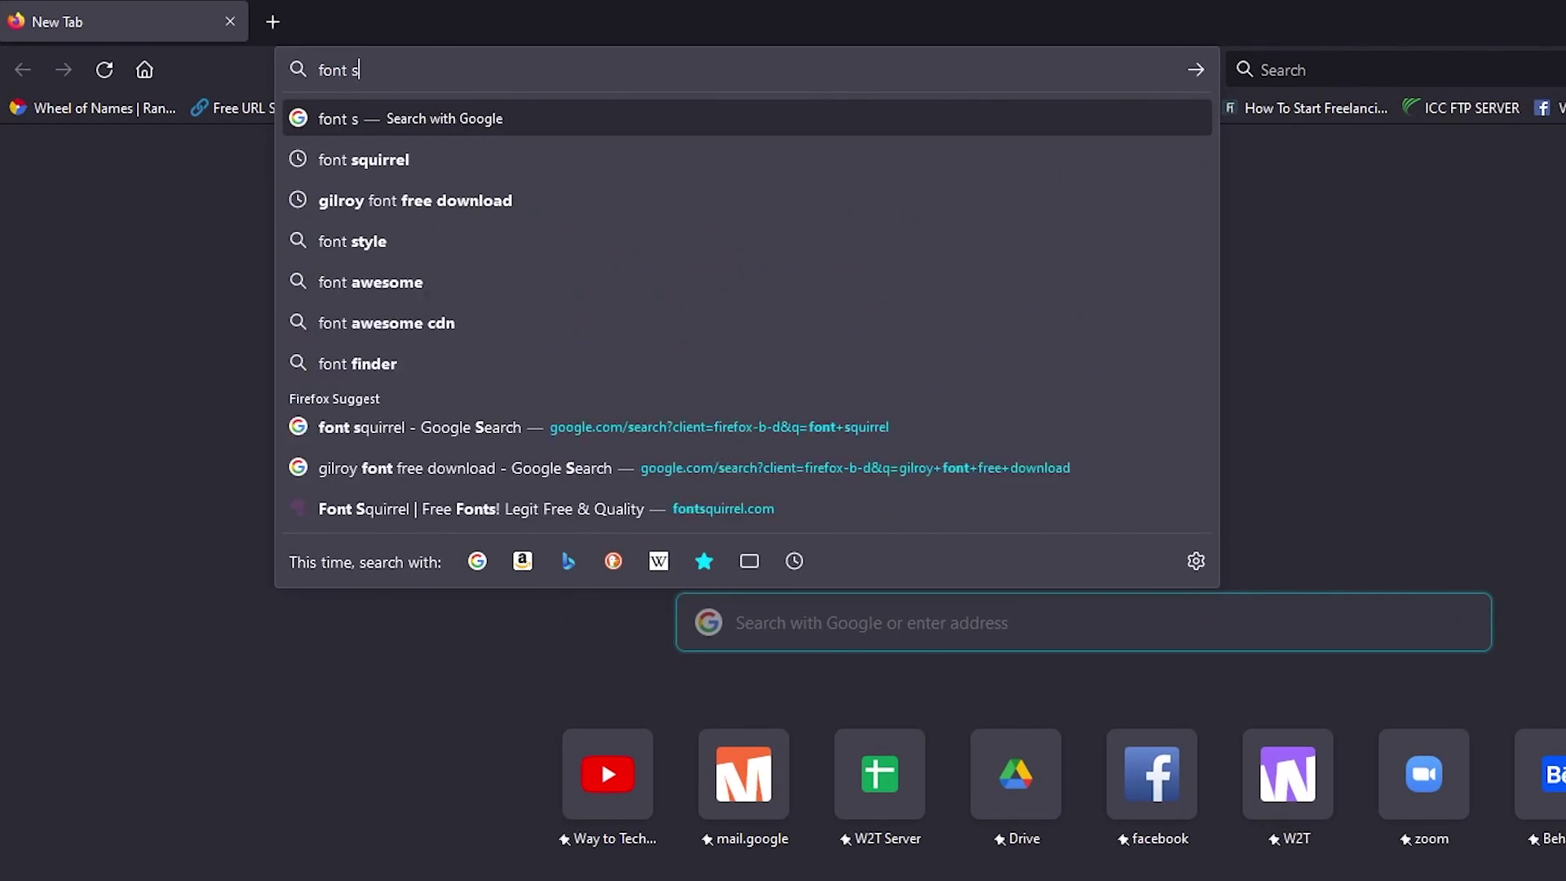
pyautogui.press('Down')
pyautogui.press('Return')
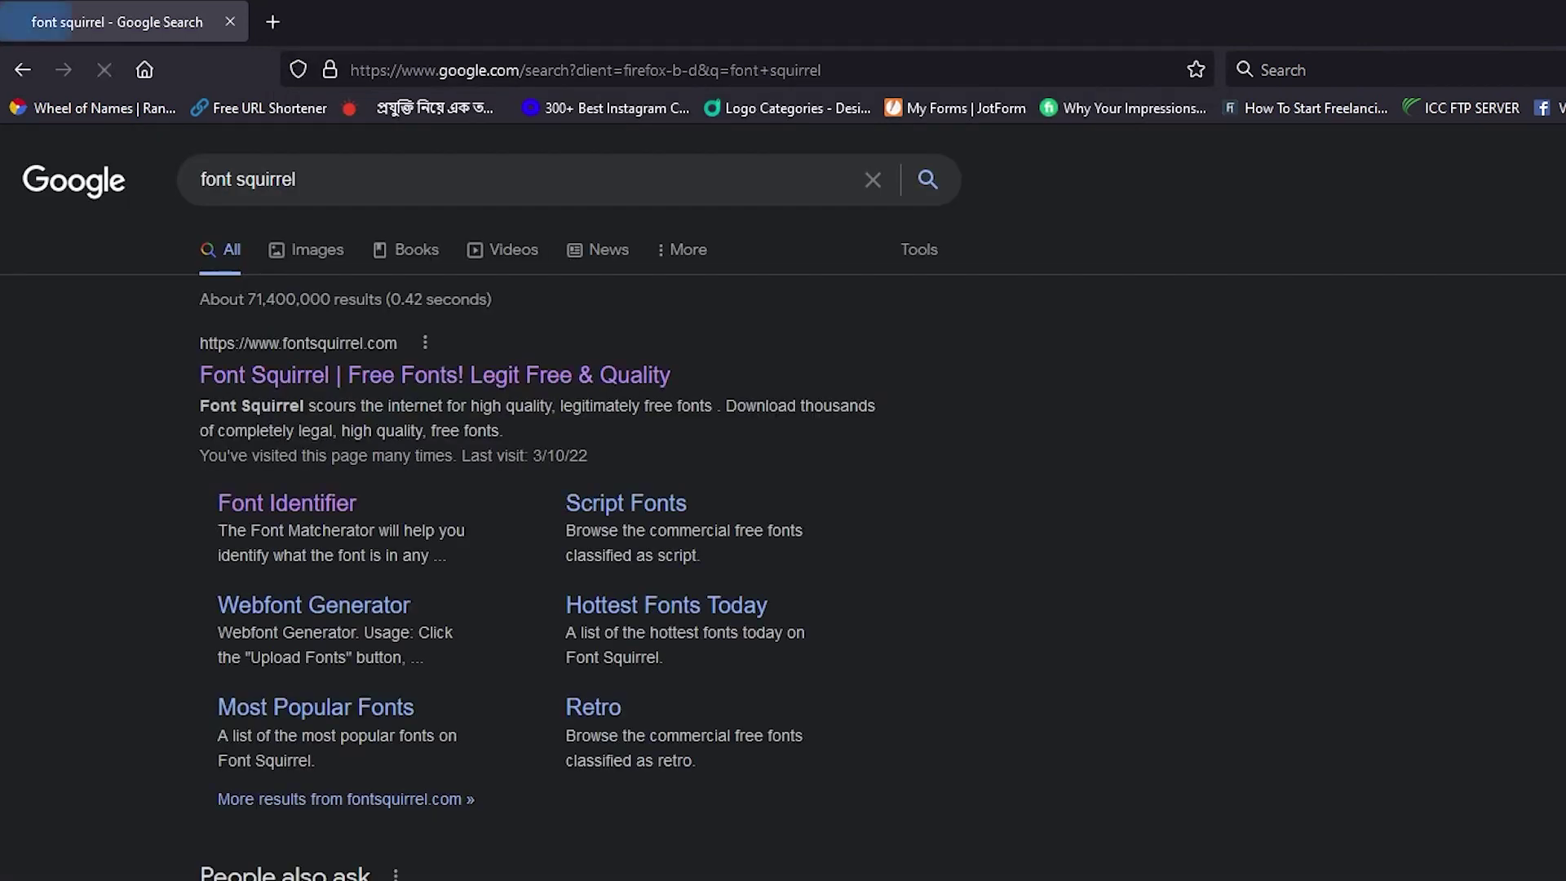
pyautogui.click(331, 379)
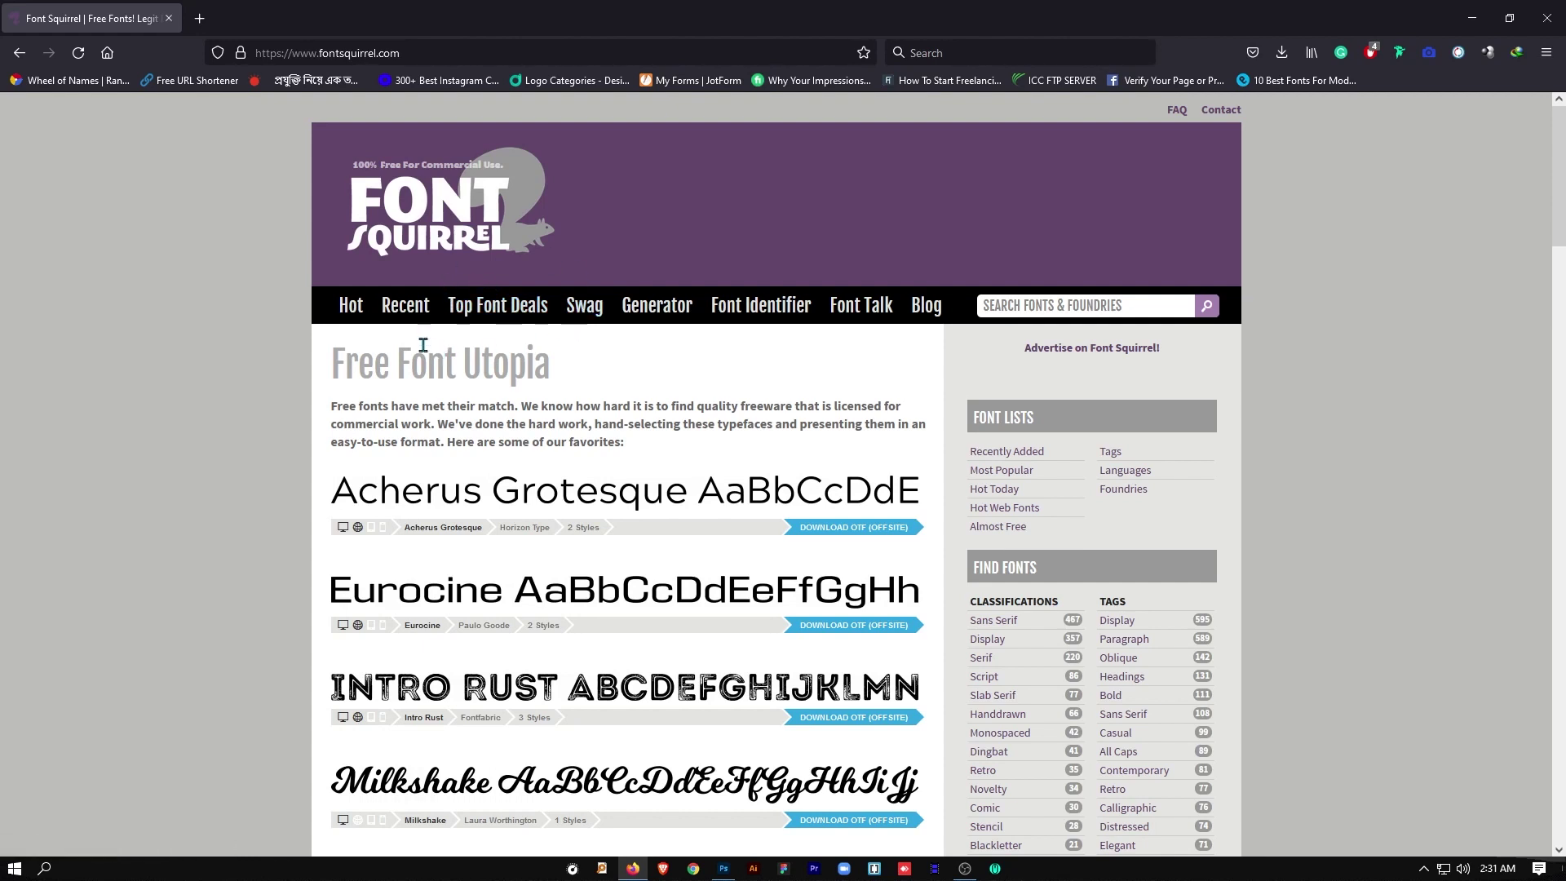
pyautogui.click(746, 312)
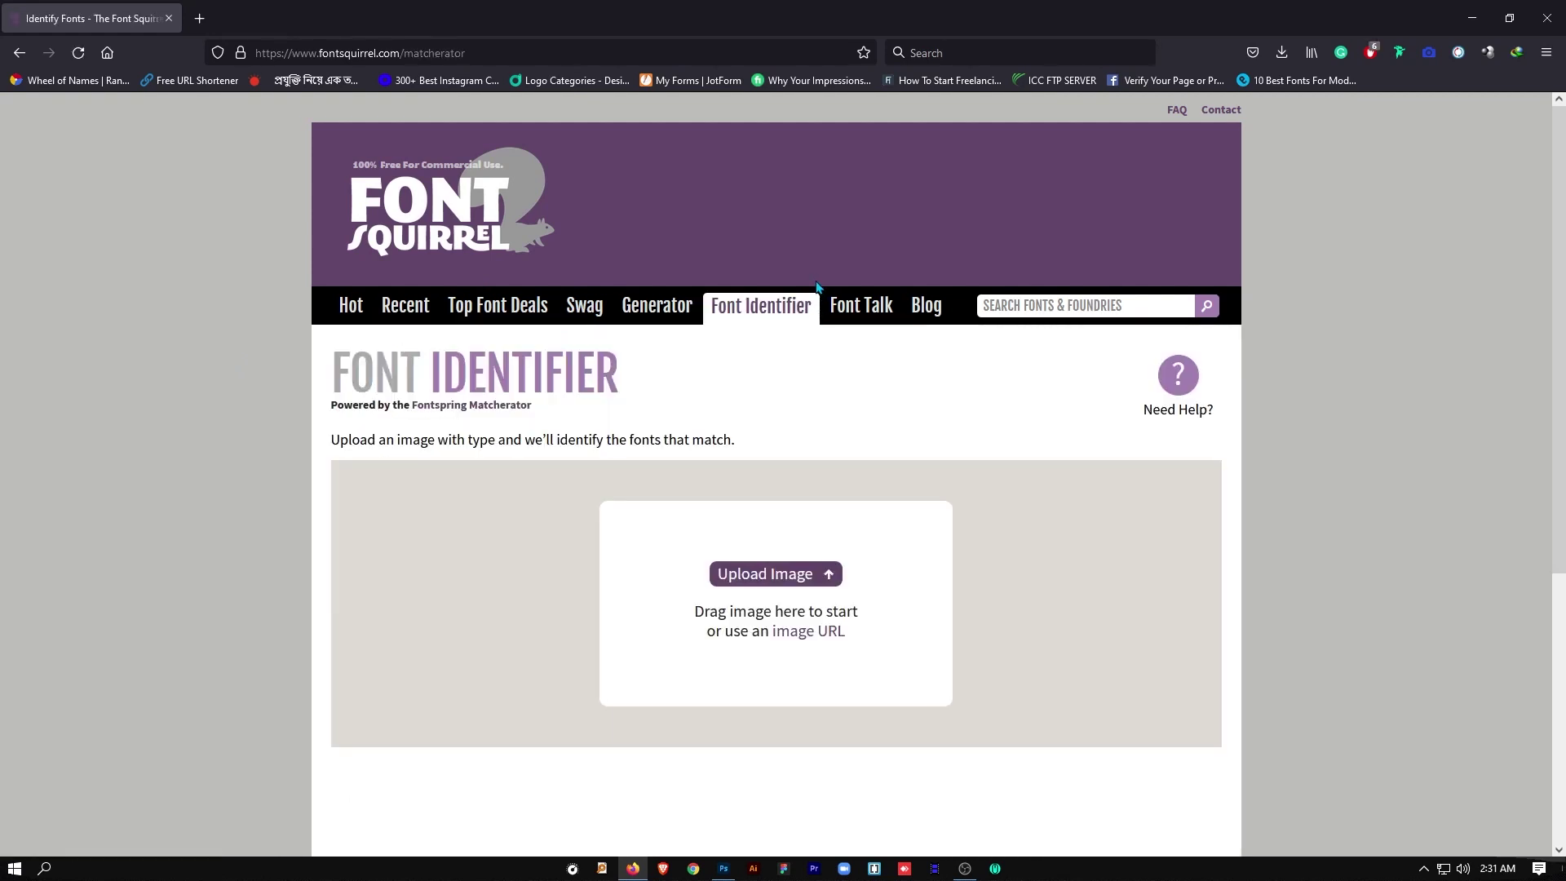
# Minimize the open windows and preview the image file whose name starts with 5e7e9bd5fe on the desktop
pyautogui.click(1465, 27)
pyautogui.click(1492, 9)
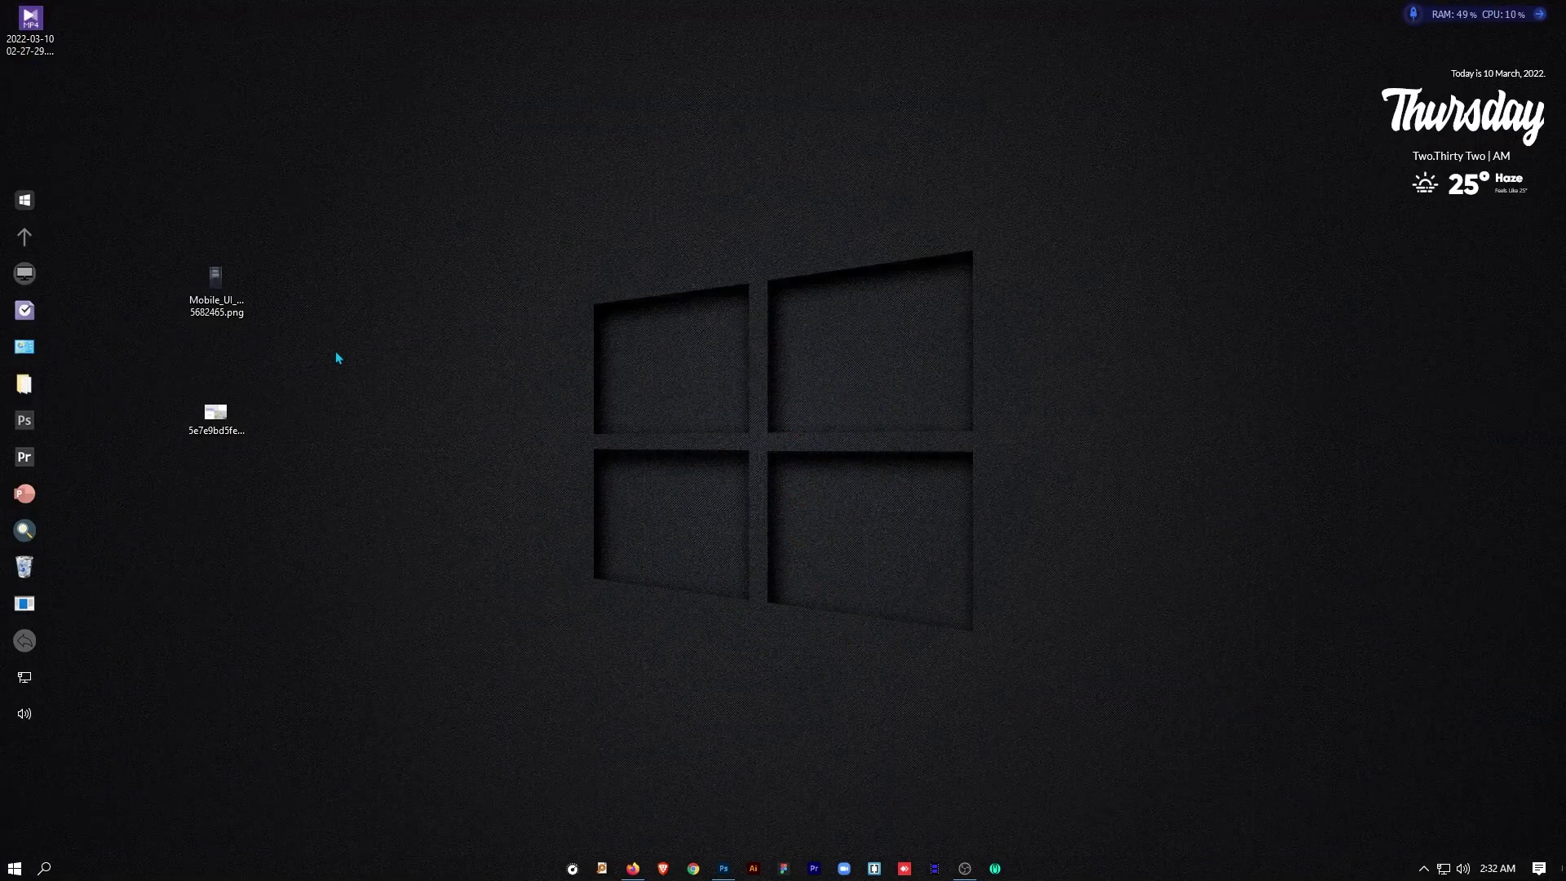
pyautogui.doubleClick(232, 426)
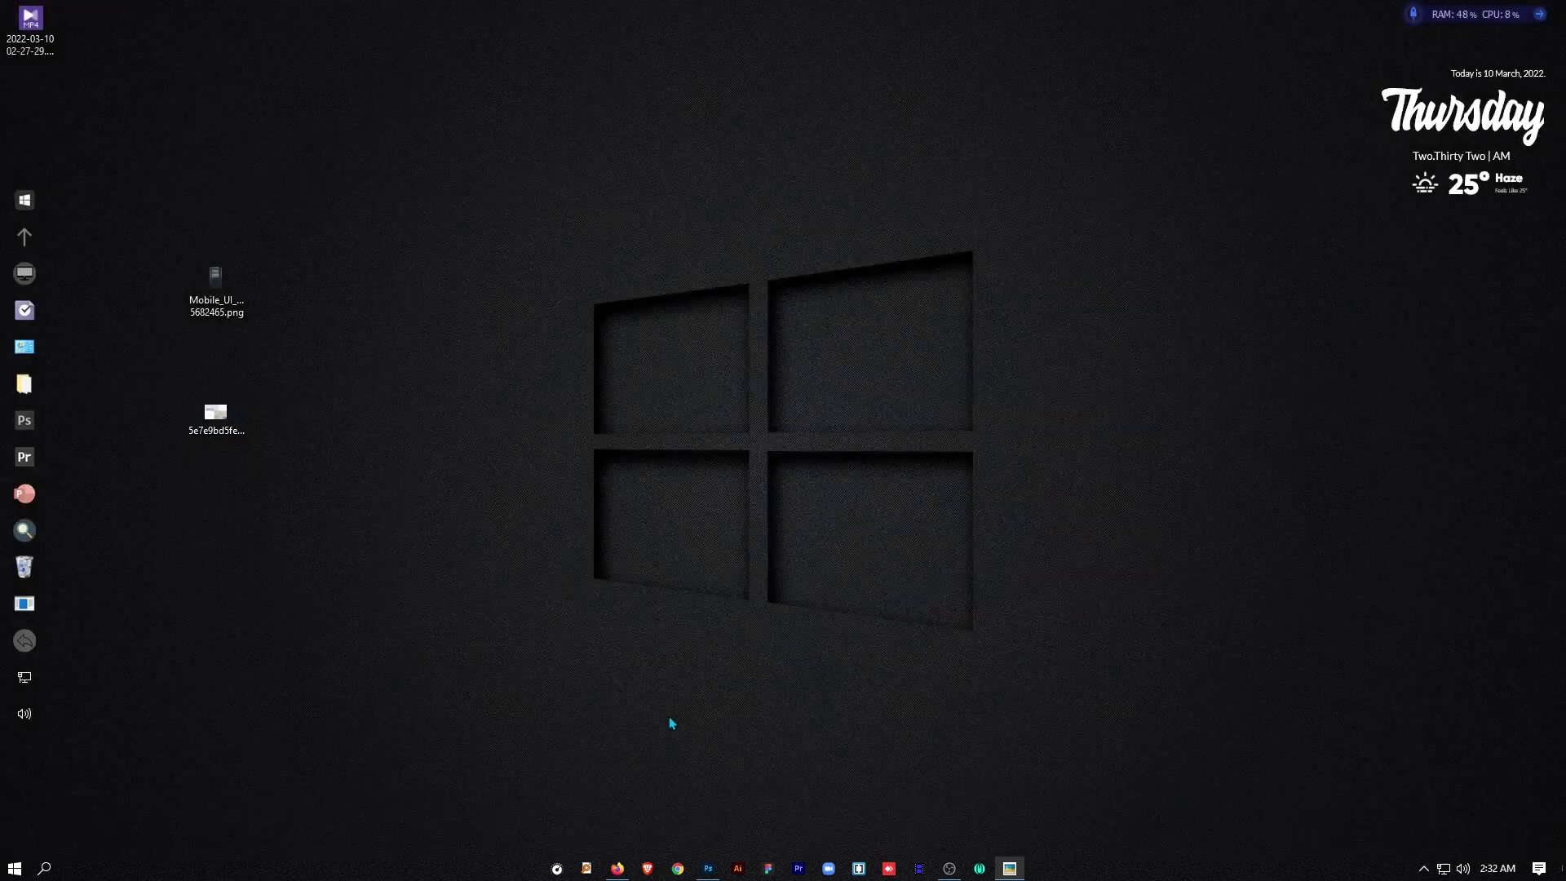
pyautogui.click(668, 717)
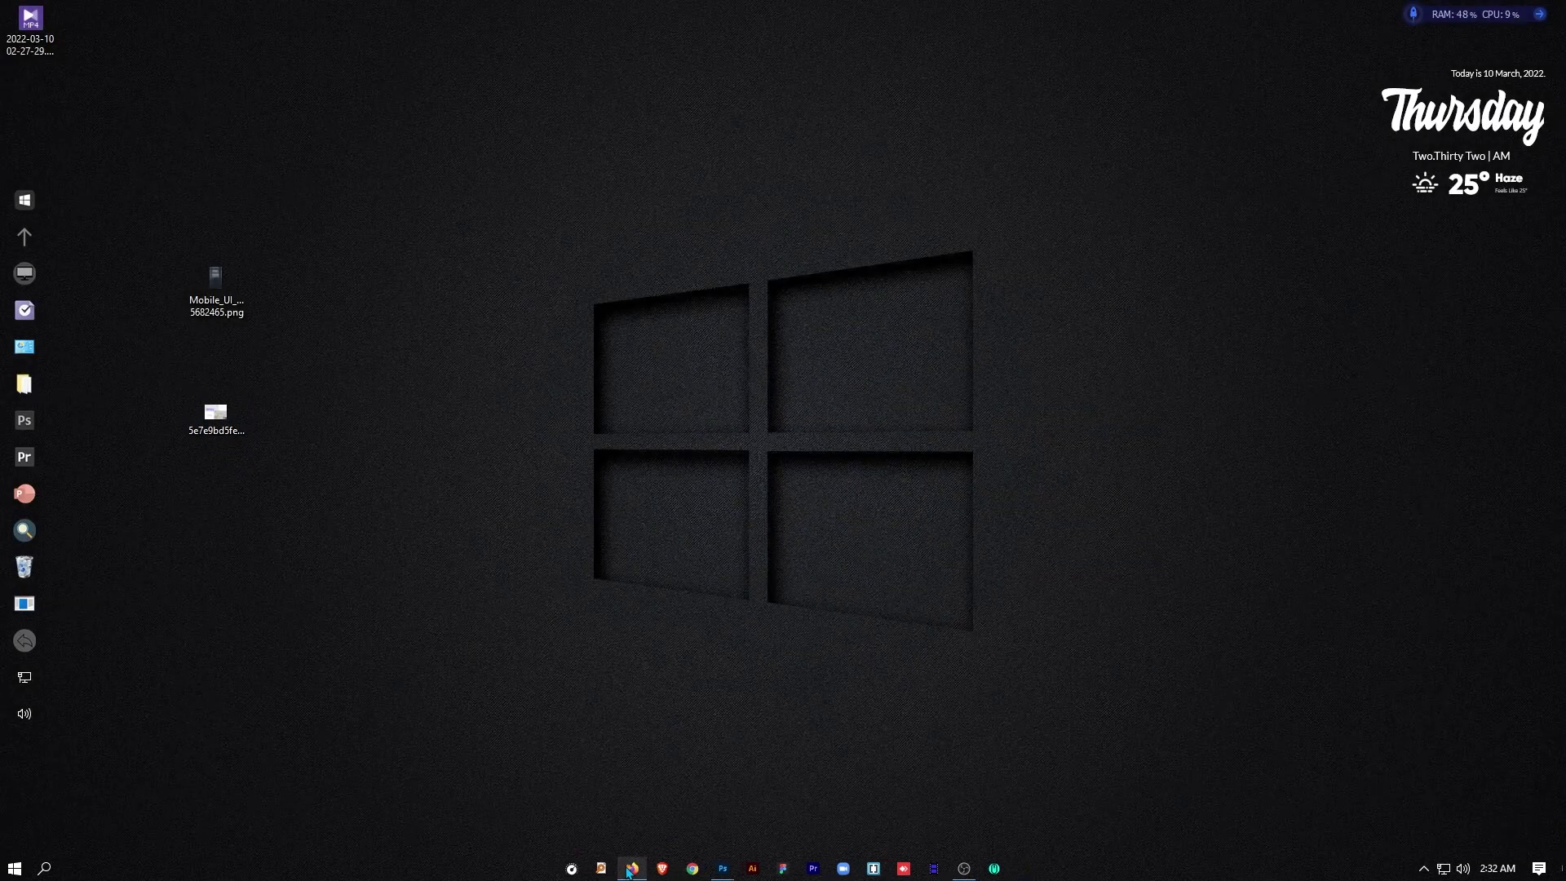
# Return to Firefox and upload the gilroy-logo-design.jpg image from the Desktop folder to the Font Identifier
pyautogui.click(633, 869)
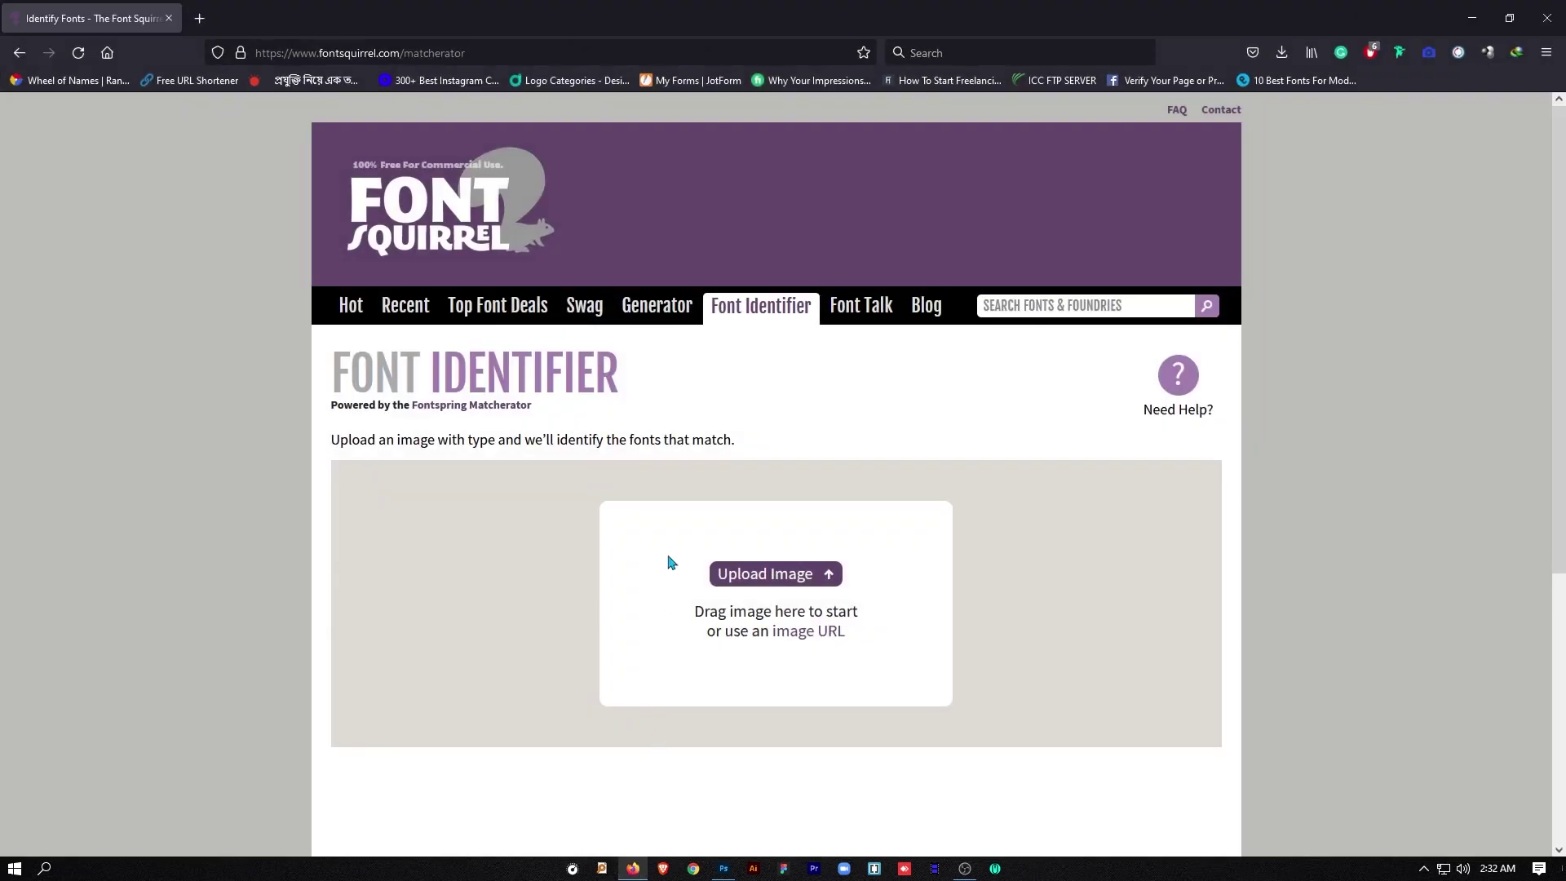
pyautogui.click(757, 577)
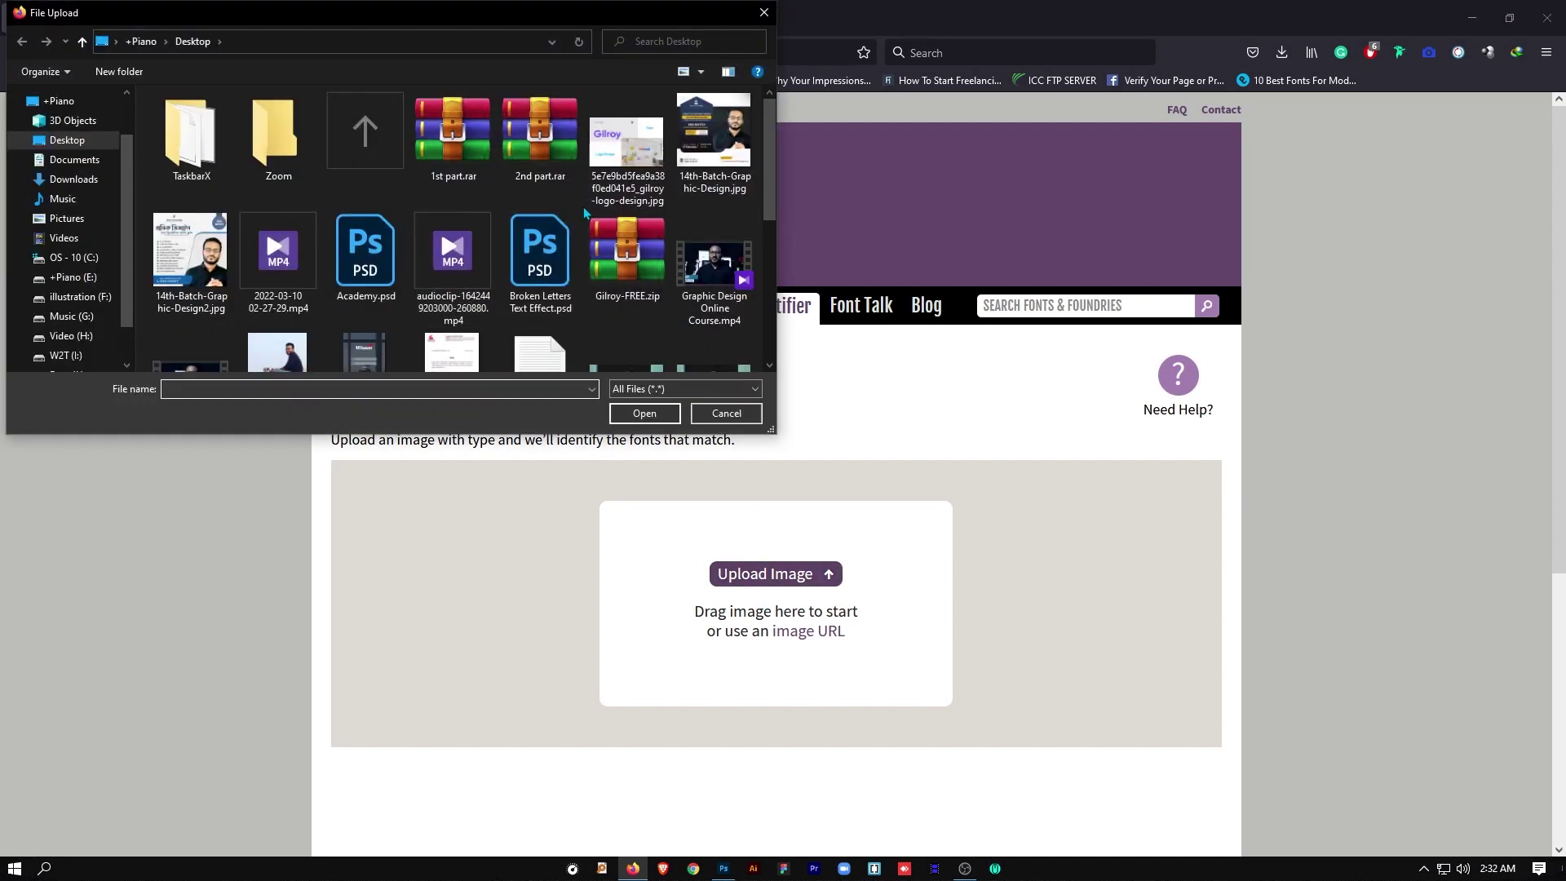
pyautogui.click(613, 175)
pyautogui.click(644, 413)
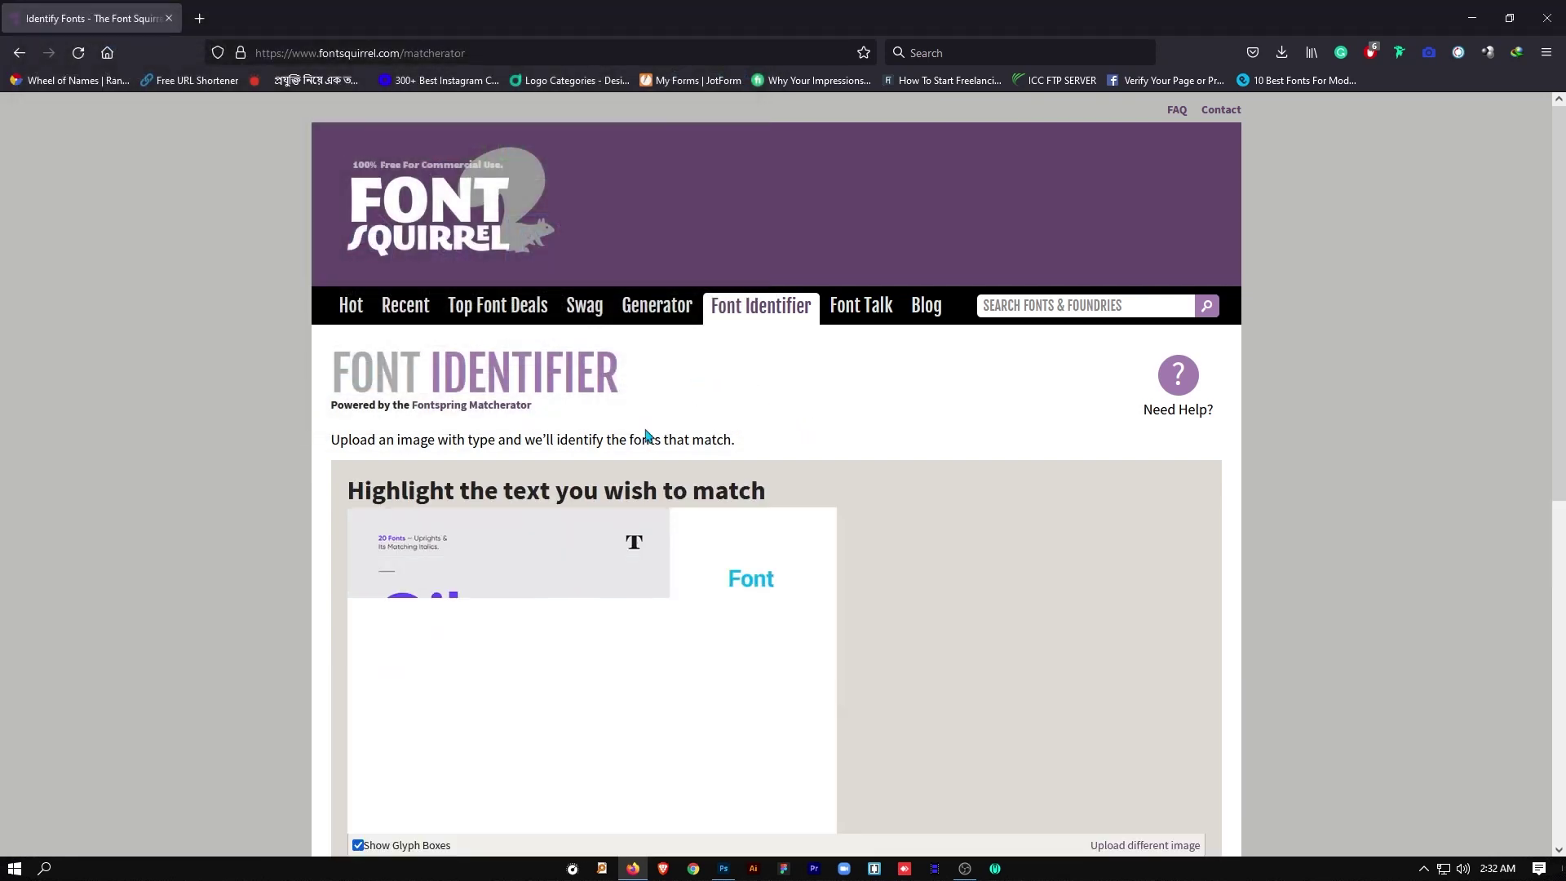
# Crop the highlighted area to the word Gilroy, run the font matching and review the suggested fonts
pyautogui.scroll(-3, 644, 437)
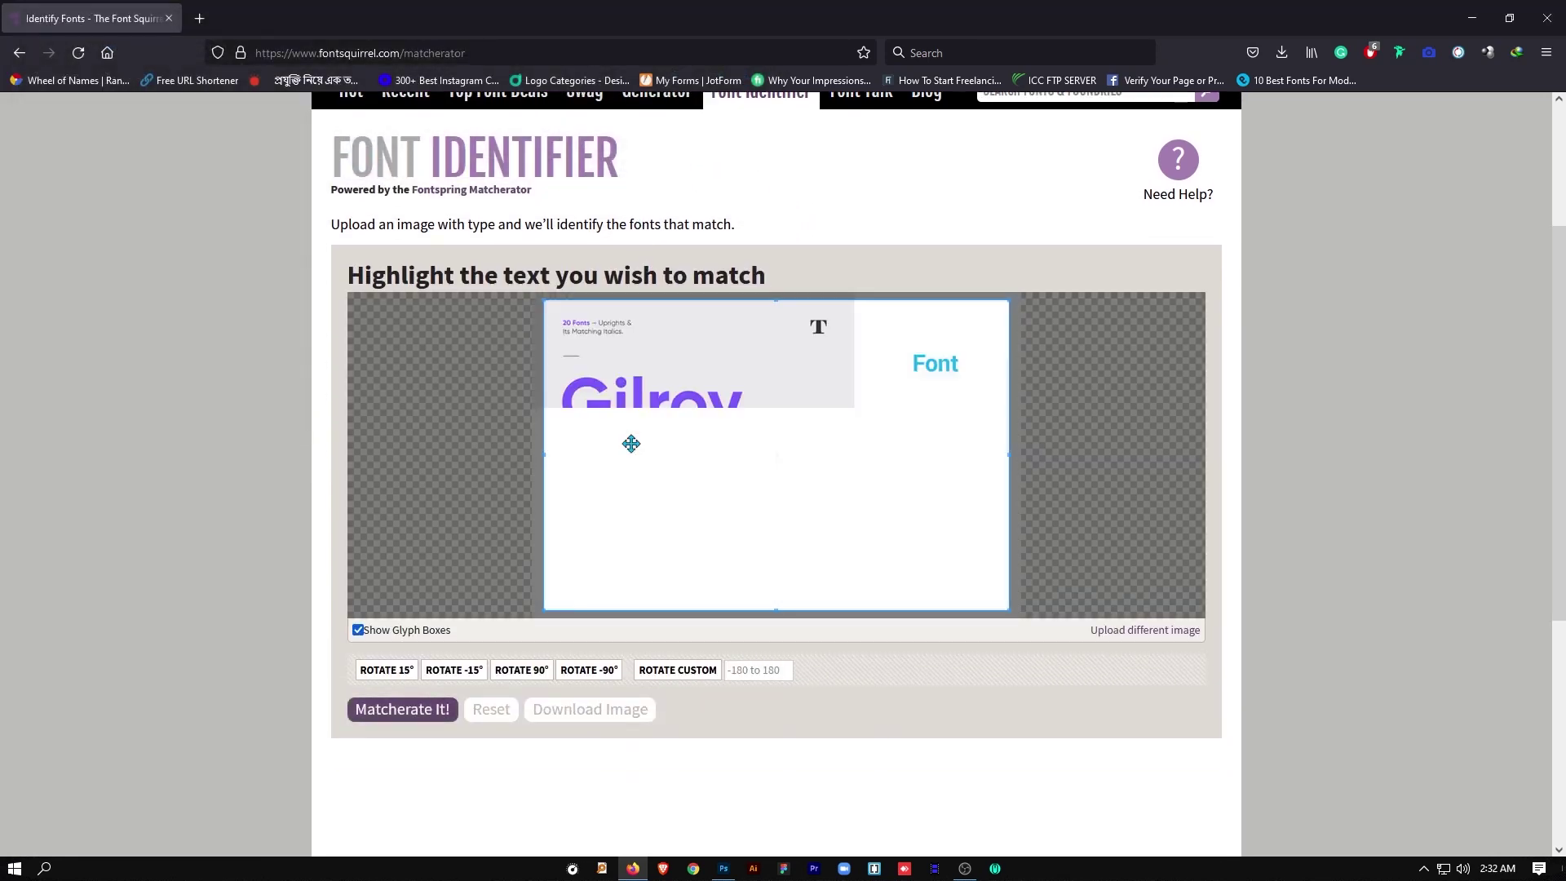
pyautogui.click(780, 613)
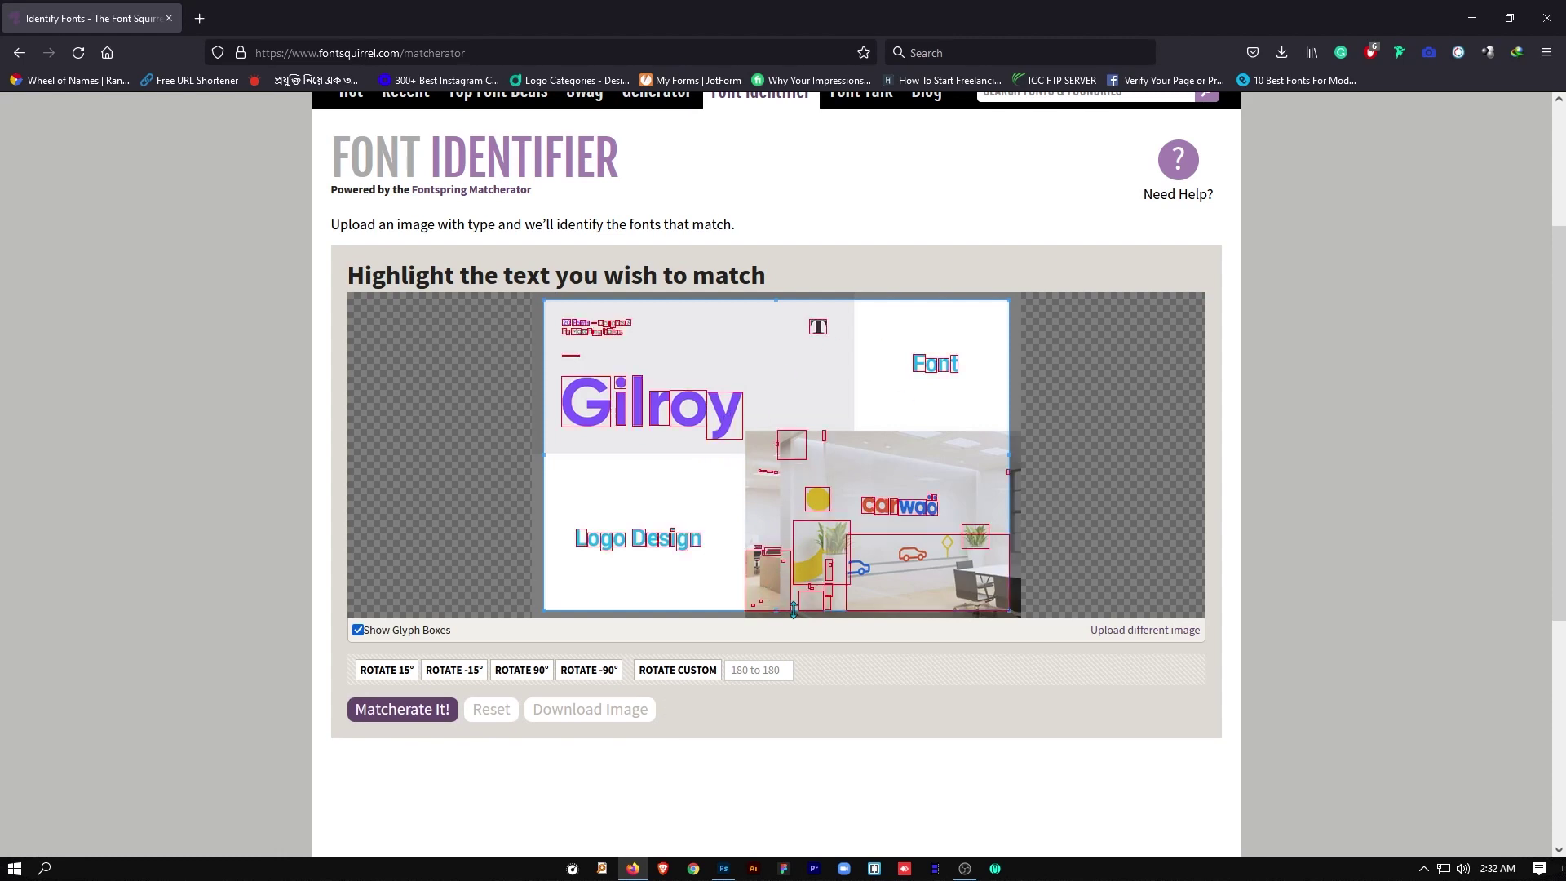
pyautogui.moveTo(779, 611); pyautogui.dragTo(767, 449)
pyautogui.moveTo(776, 300); pyautogui.dragTo(773, 361)
pyautogui.moveTo(1009, 416); pyautogui.dragTo(751, 420)
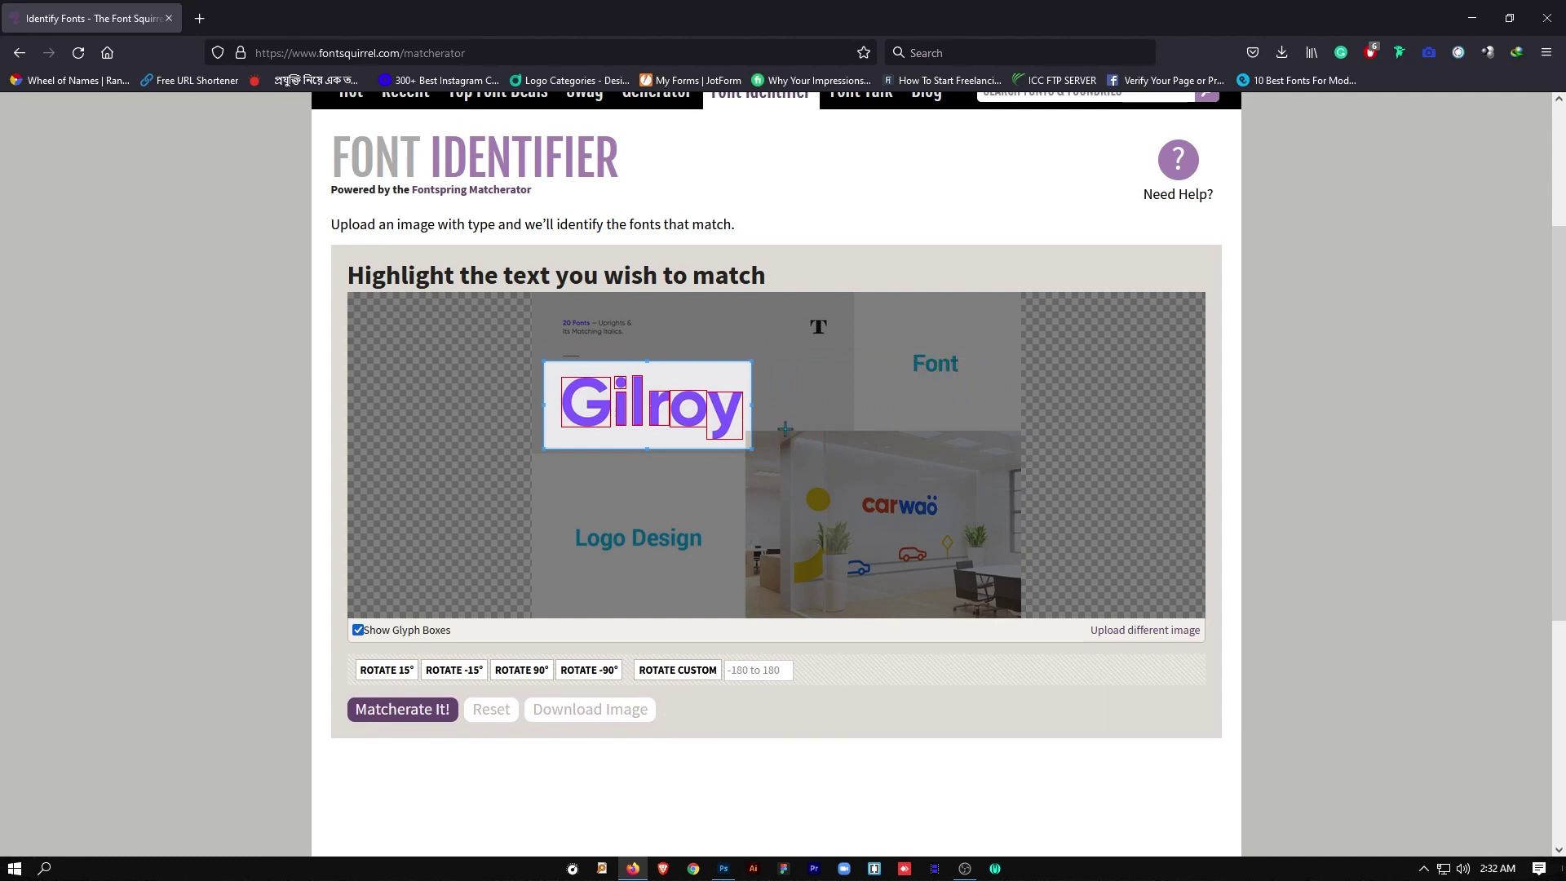
pyautogui.click(400, 718)
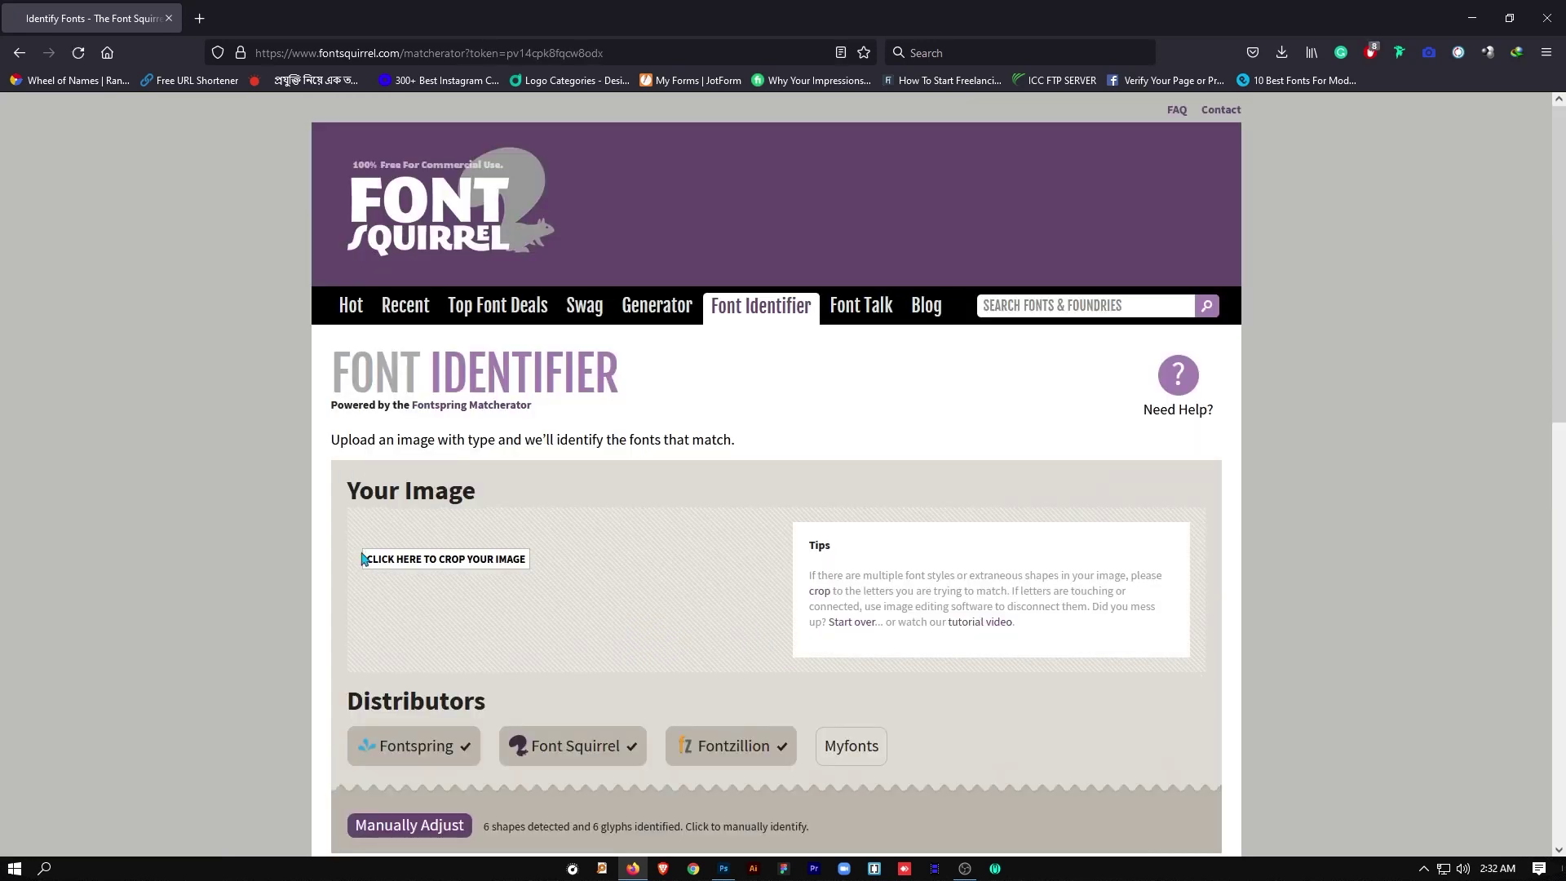
pyautogui.scroll(-4, 378, 552)
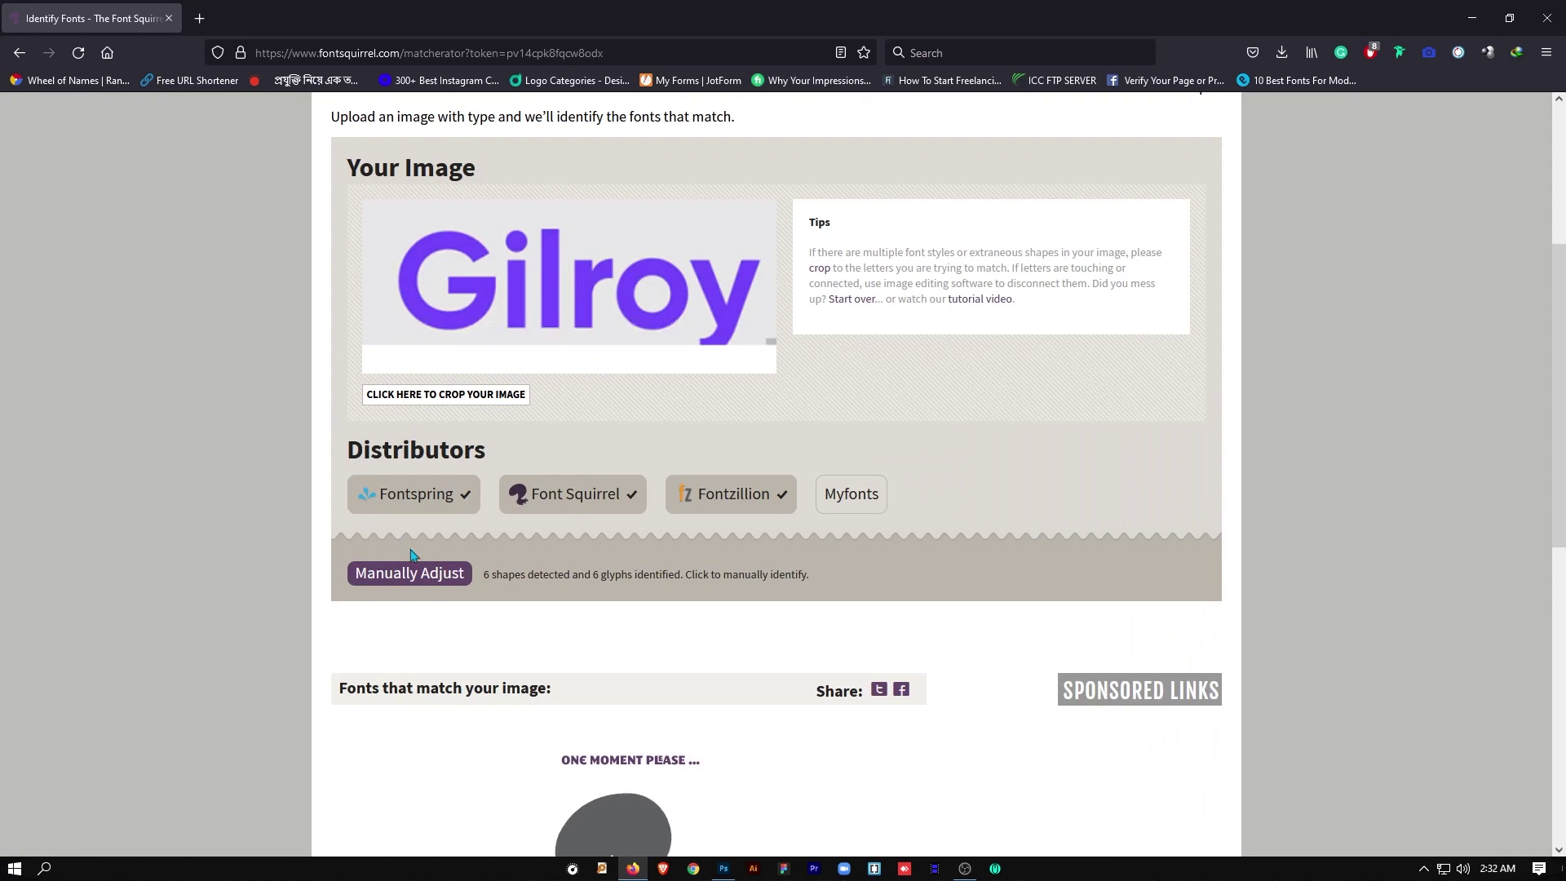
pyautogui.scroll(-3, 710, 576)
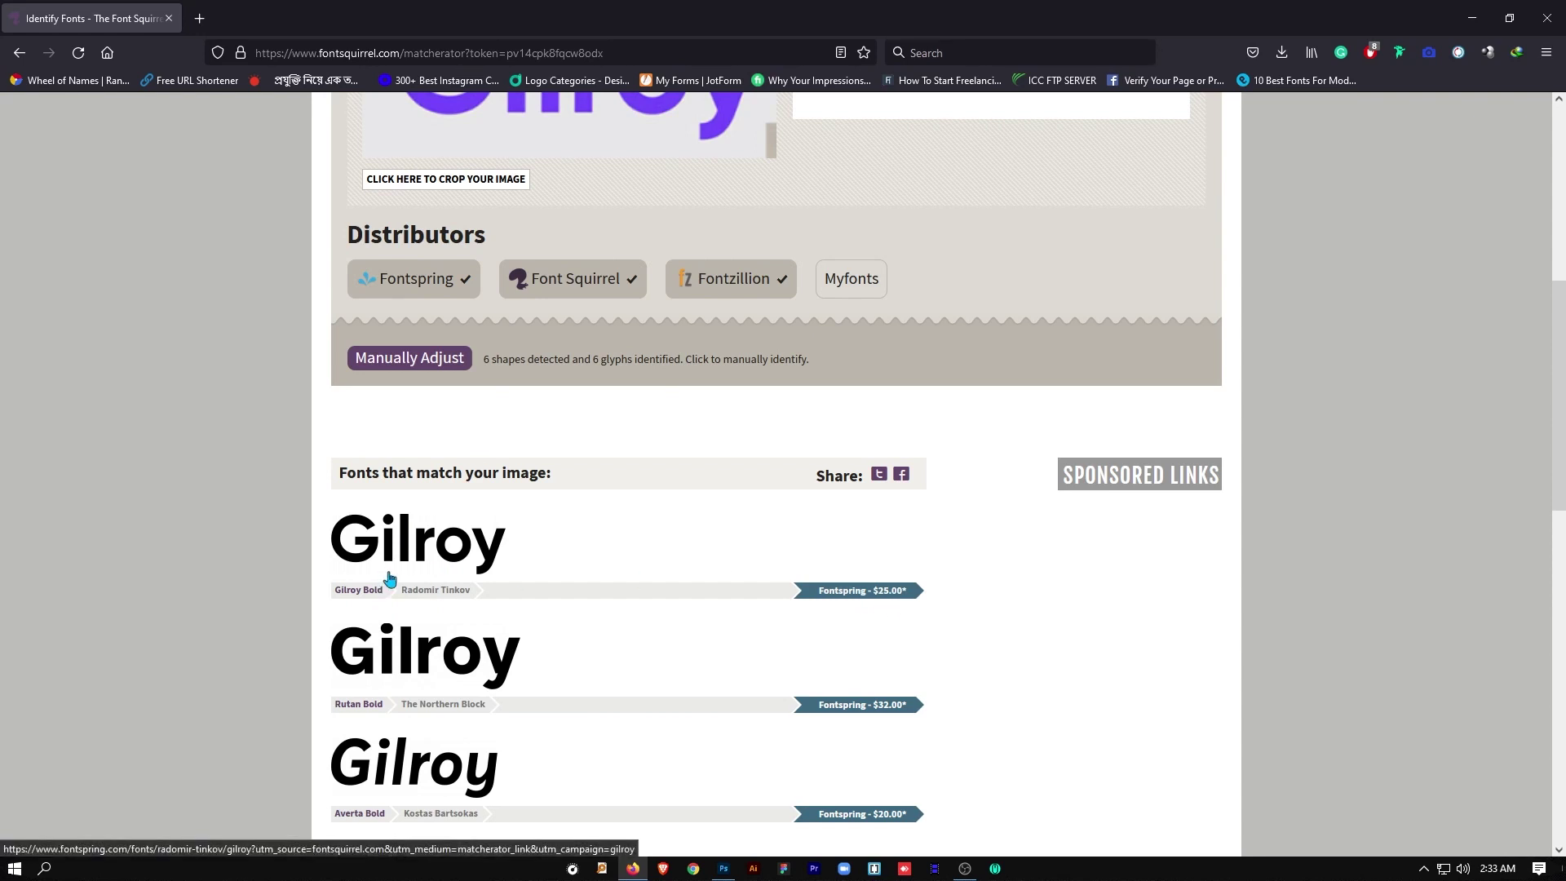
pyautogui.scroll(2, 416, 554)
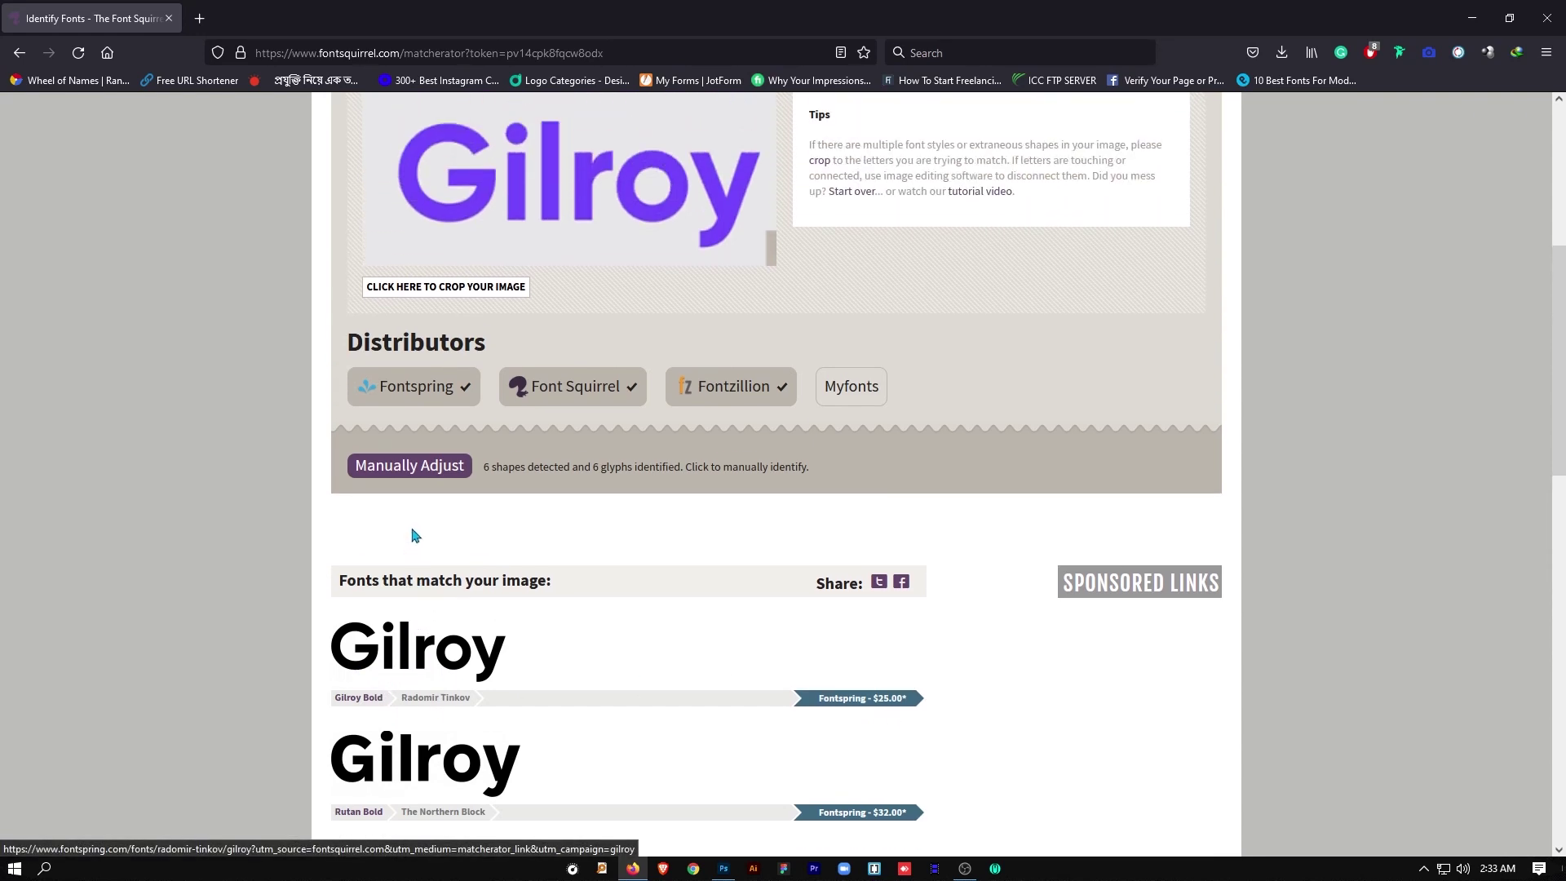
pyautogui.scroll(-2, 412, 550)
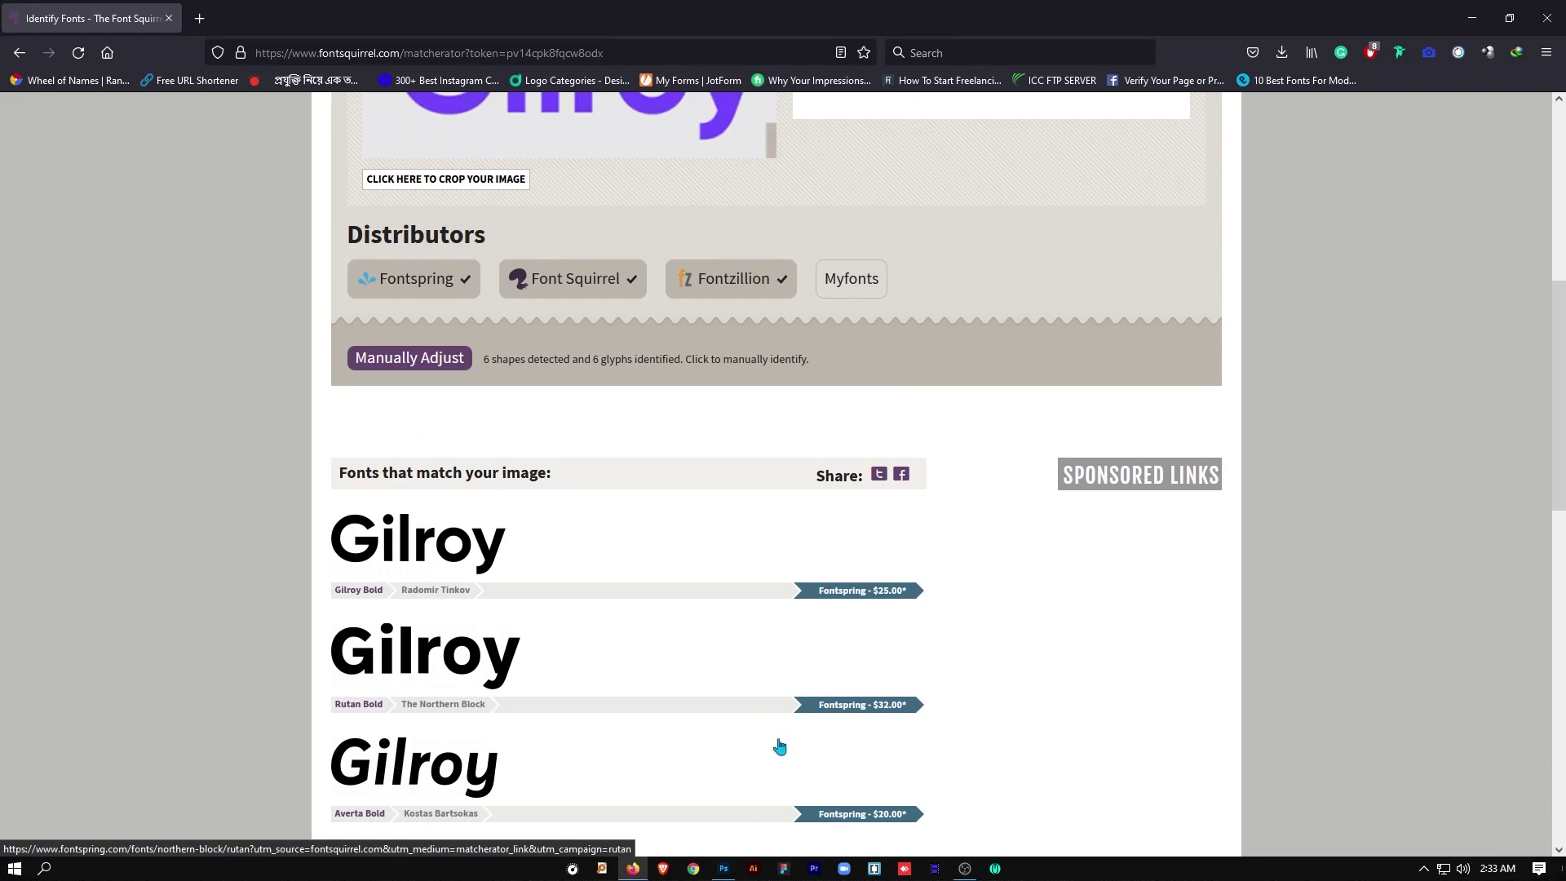
# Switch to Photoshop and open the gilroy-logo-design.jpg image as a new document
pyautogui.click(724, 870)
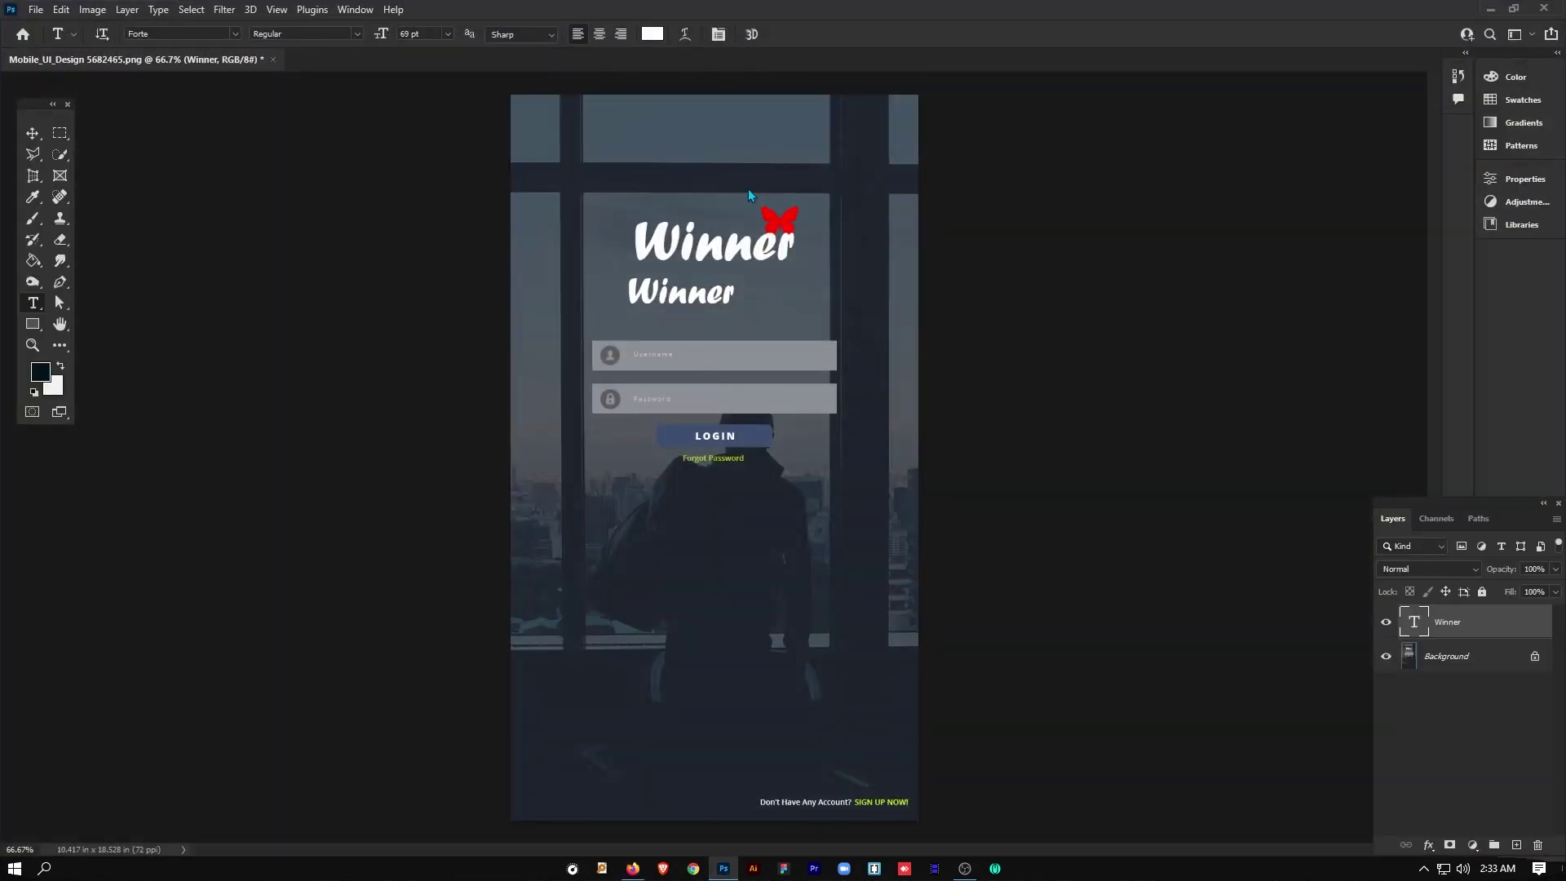
pyautogui.hotkey('ctrl', 'o')
pyautogui.click(627, 155)
pyautogui.press('Return')
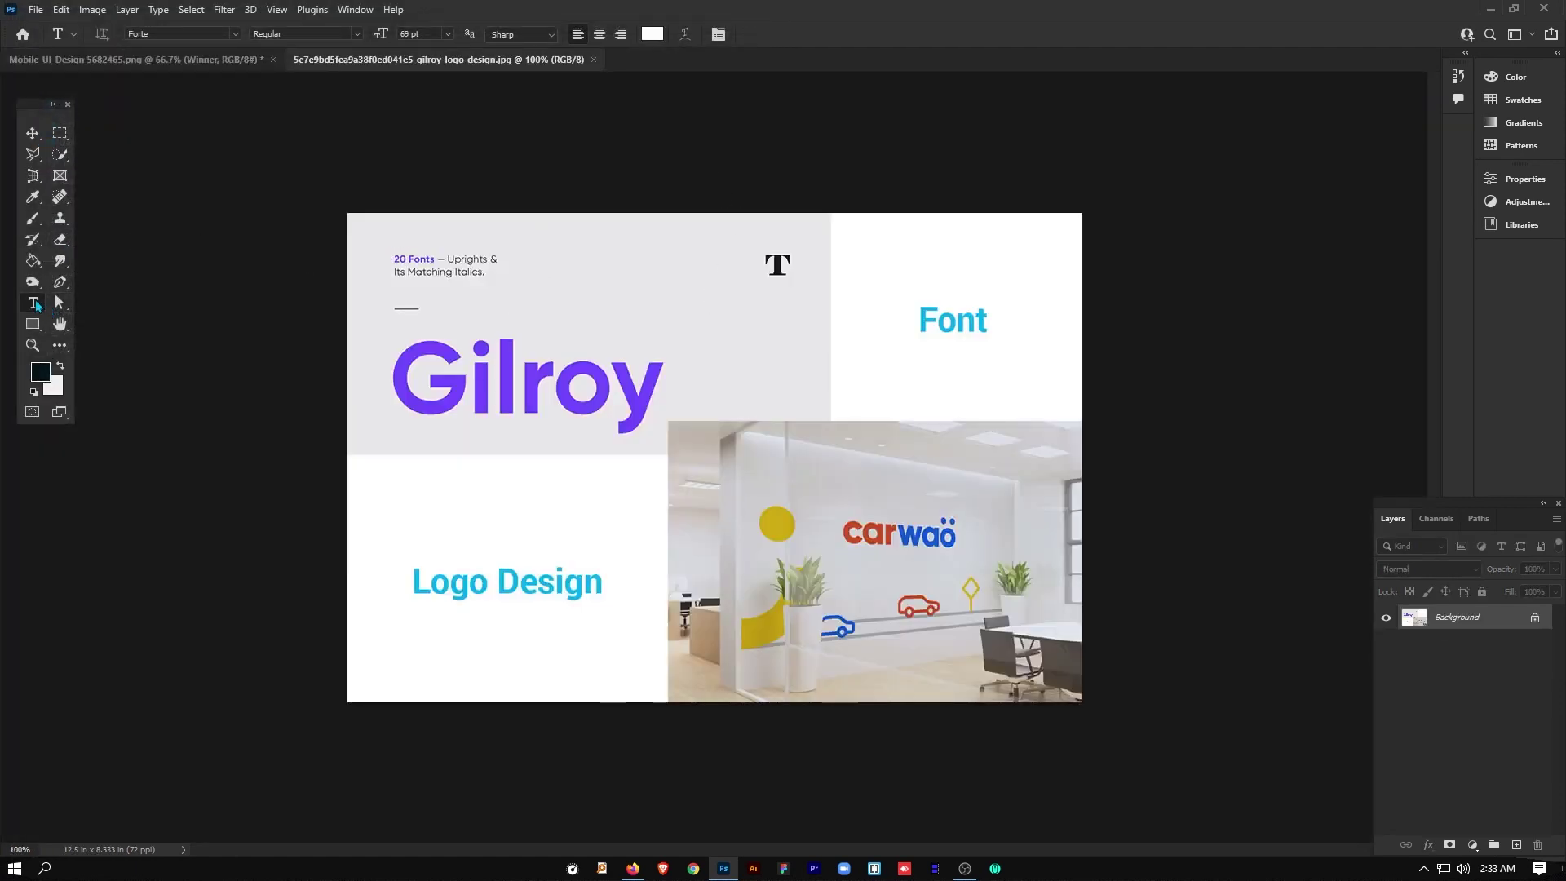
# Start a text layer just below the large purple Gilroy word and set its font to Gilroy ExtraBold
pyautogui.click(386, 487)
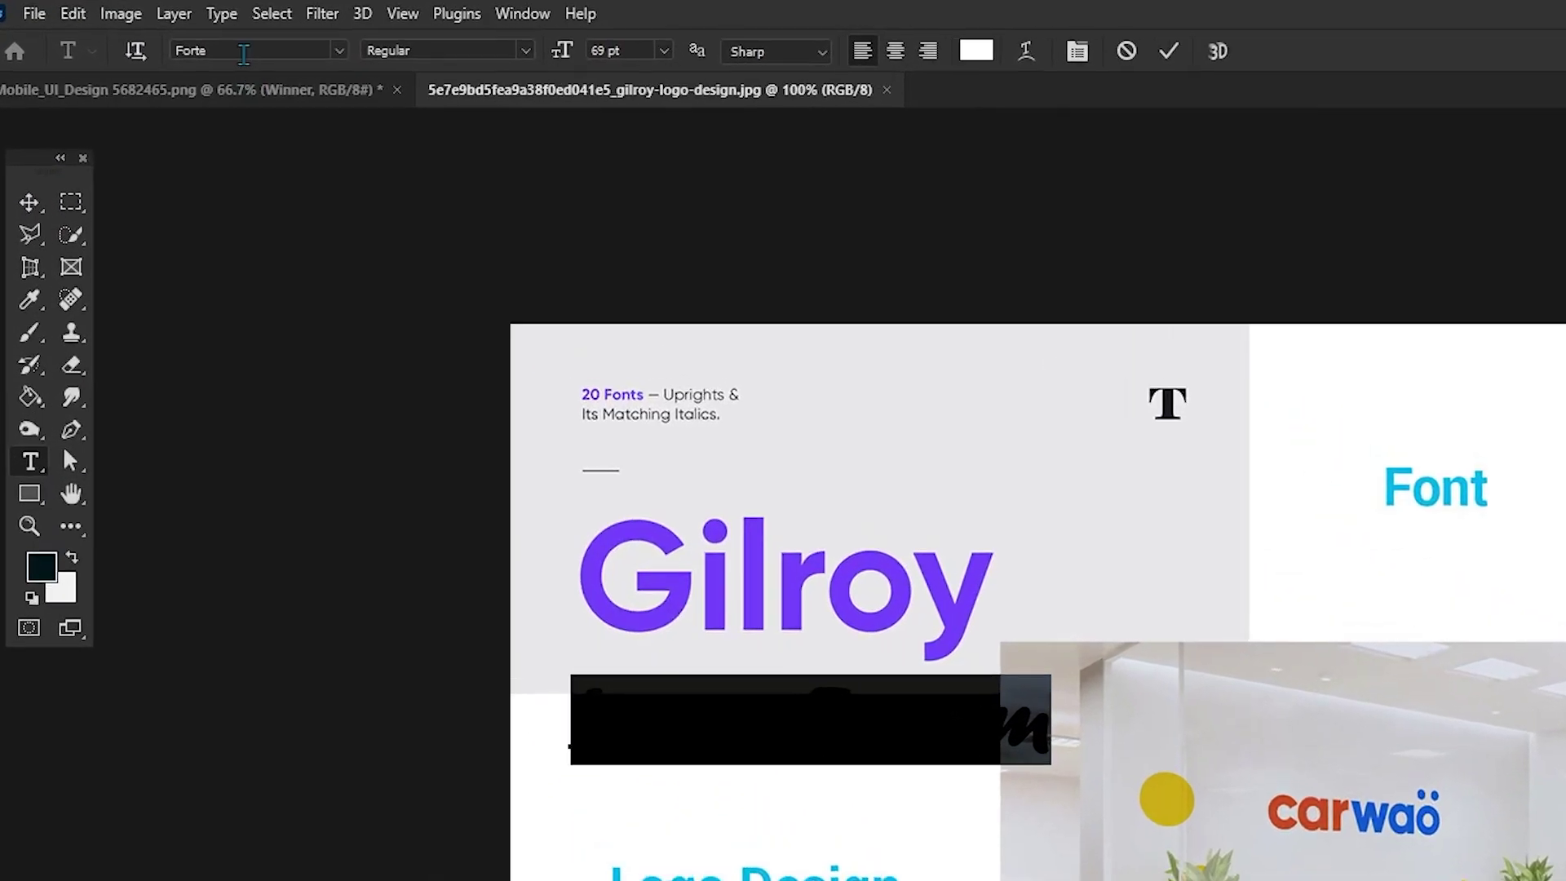
pyautogui.click(173, 33)
pyautogui.write('gilr')
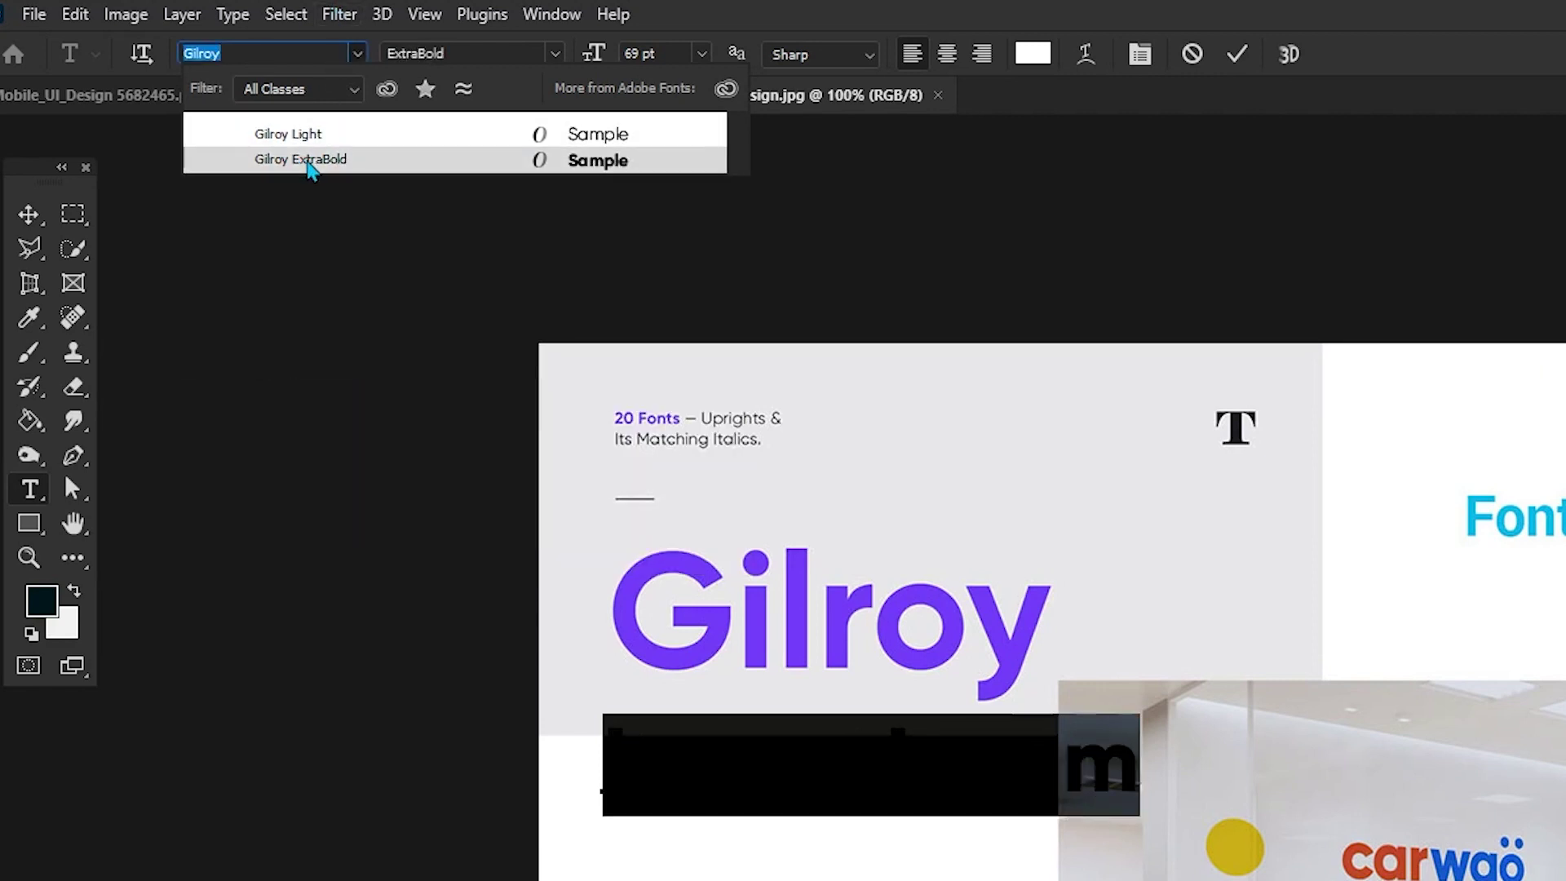
pyautogui.click(299, 160)
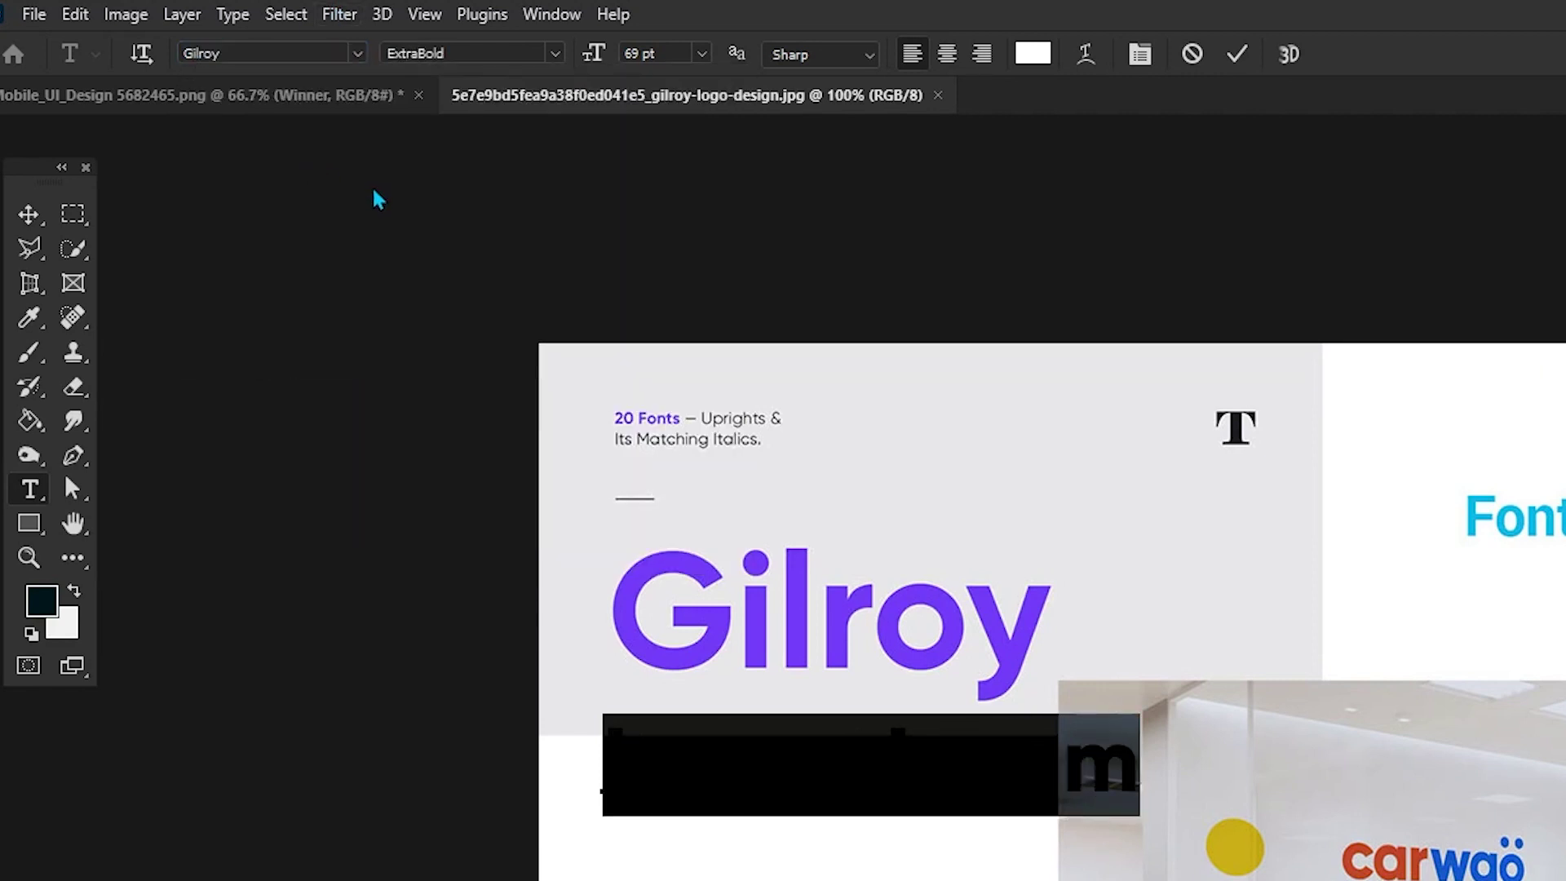
# Color the new text with the purple 7347fe sampled from the image and replace the placeholder with "Gilroy"
pyautogui.click(1032, 53)
pyautogui.click(719, 624)
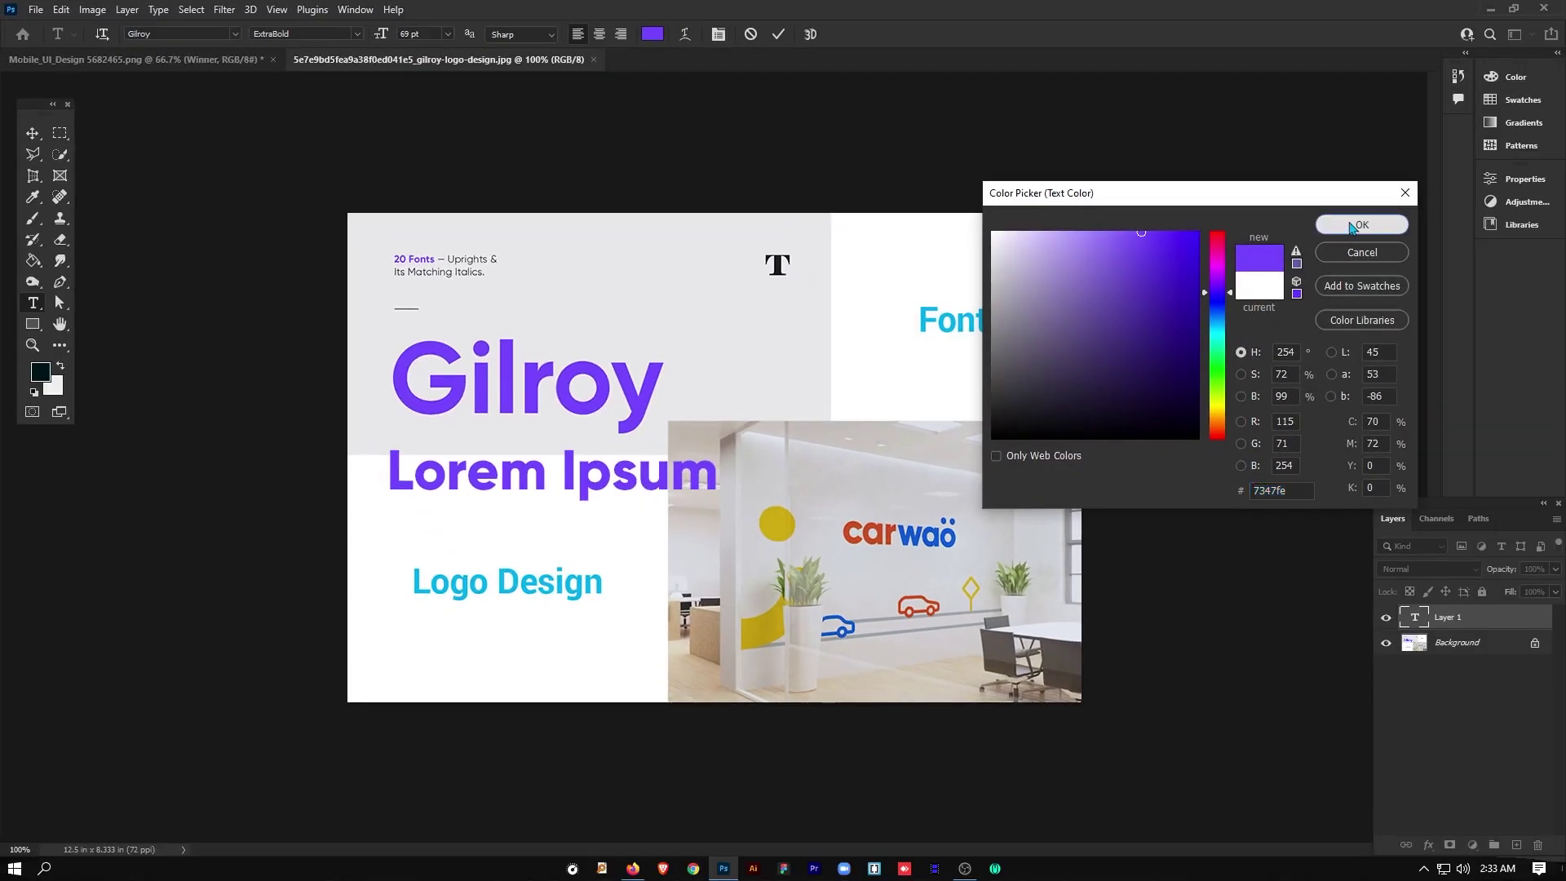
pyautogui.click(1361, 225)
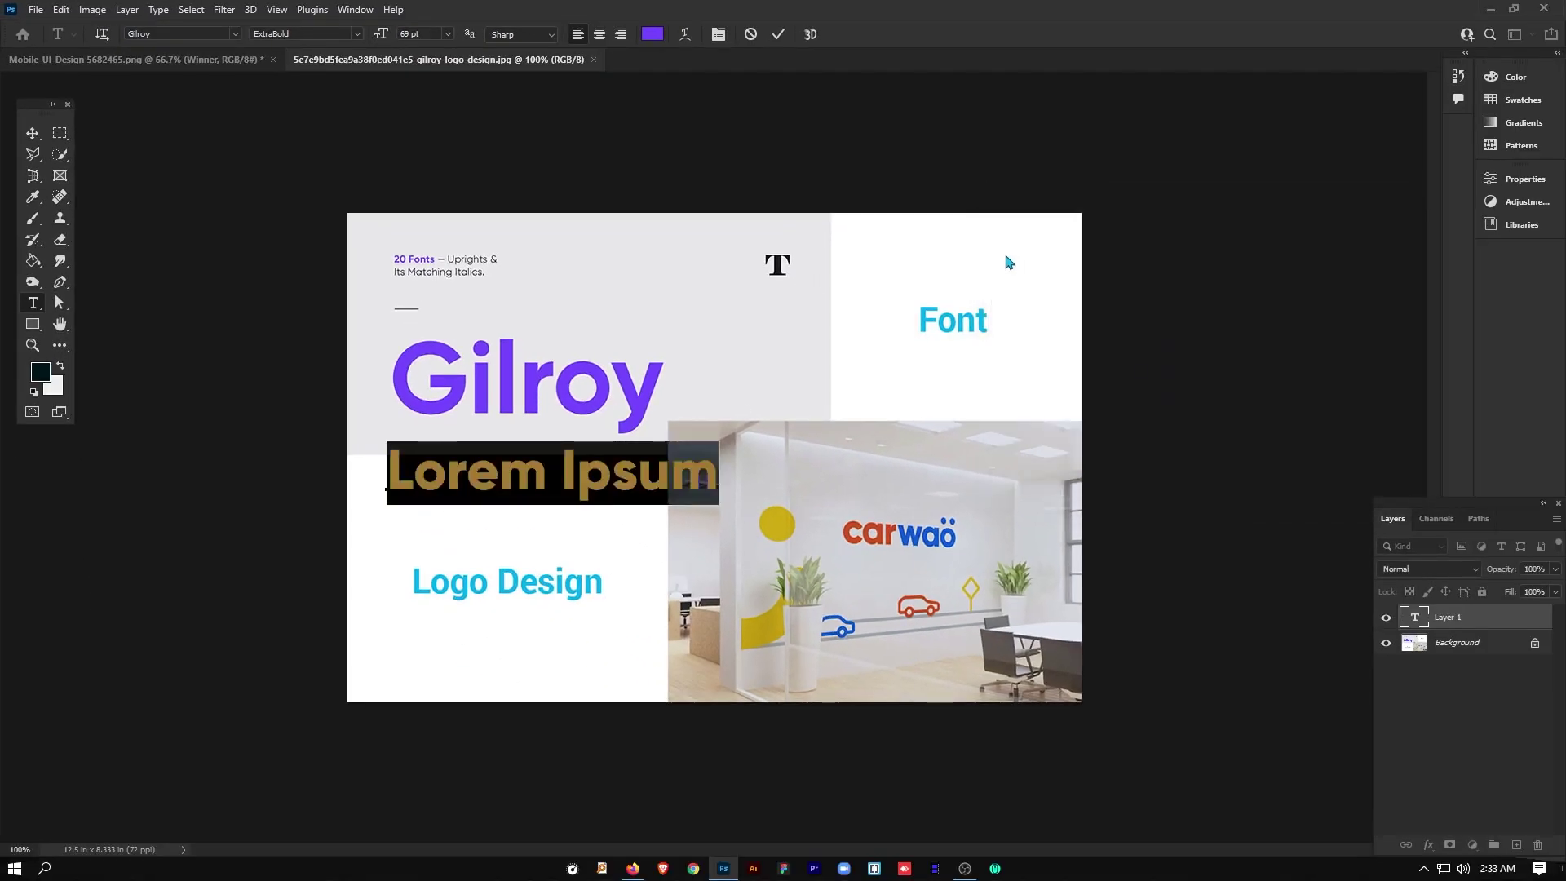
pyautogui.write('Gilroy')
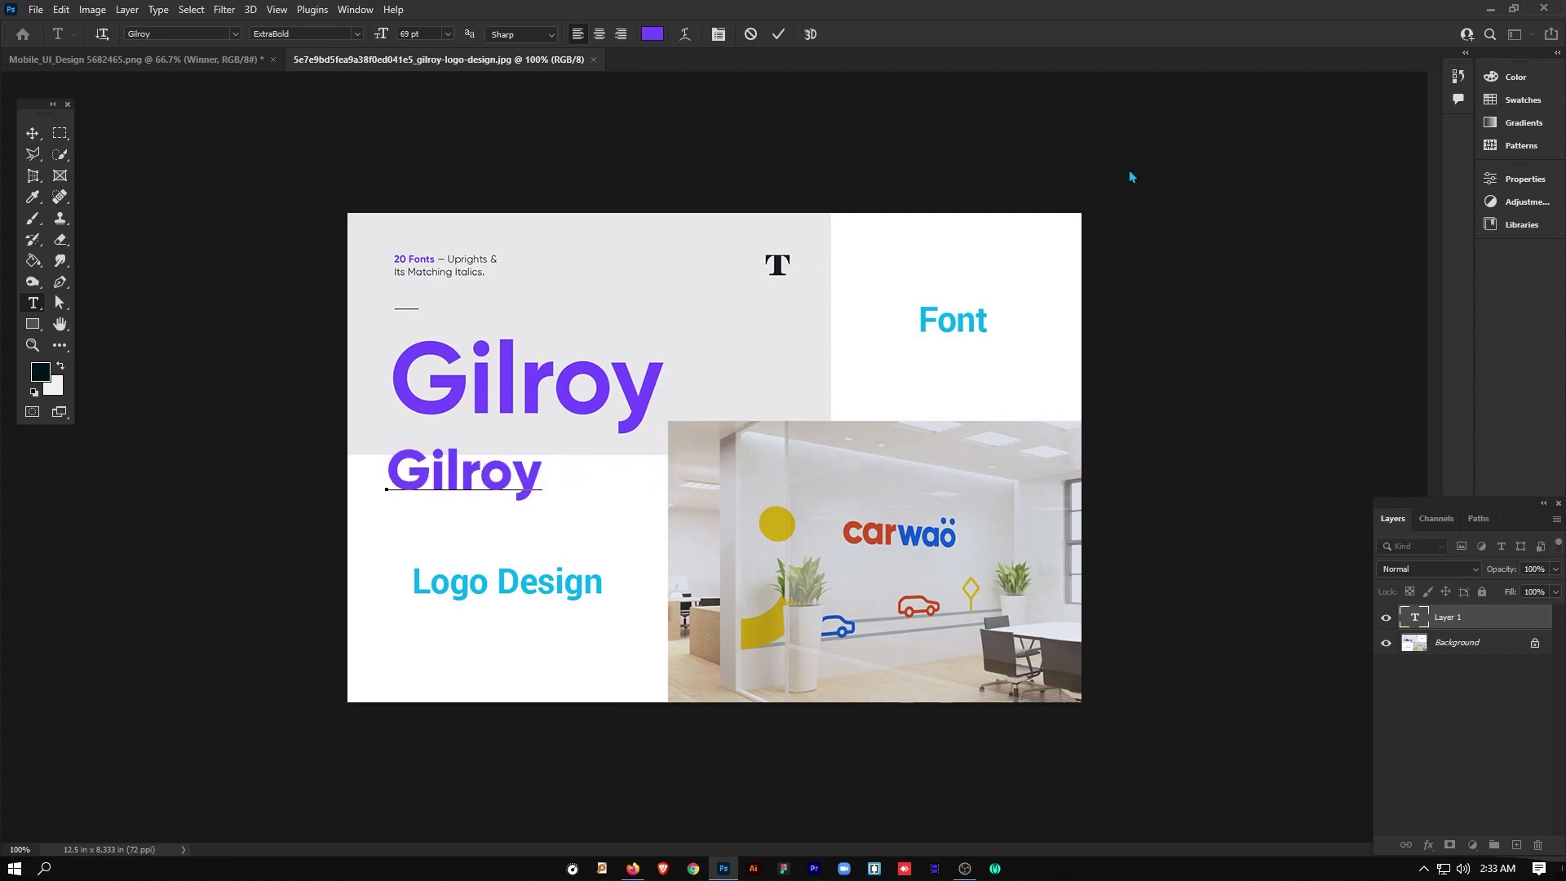
pyautogui.click(778, 33)
# Scale the new Gilroy text to 174.68% and position it directly beneath the original word for comparison
pyautogui.click(39, 140)
pyautogui.moveTo(509, 481); pyautogui.dragTo(644, 515)
pyautogui.hotkey('ctrl', 't')
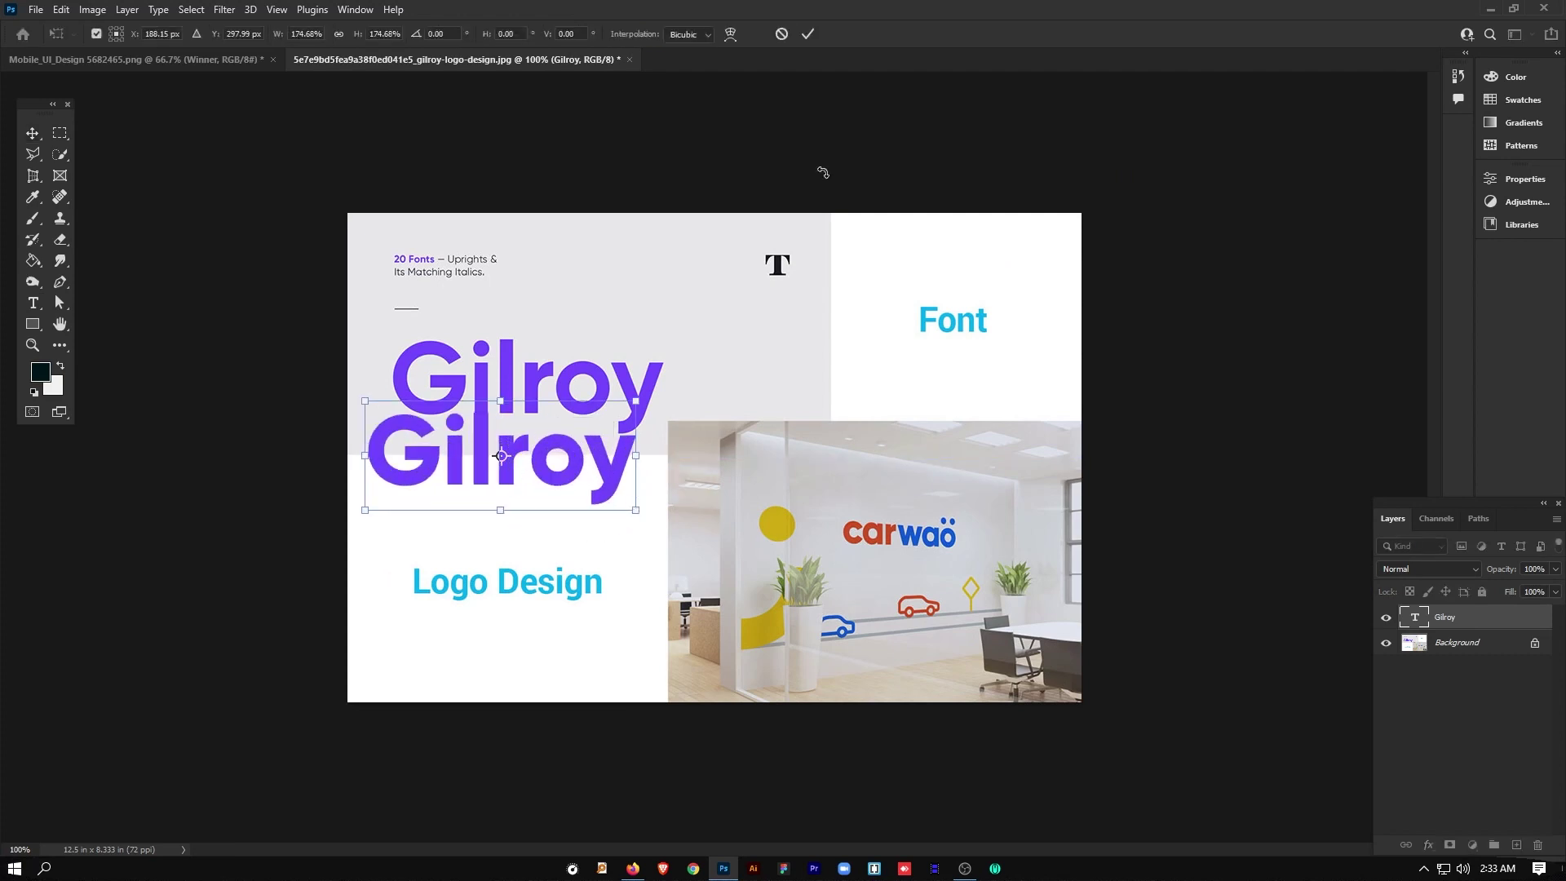
pyautogui.click(807, 34)
pyautogui.moveTo(569, 445); pyautogui.dragTo(580, 464)
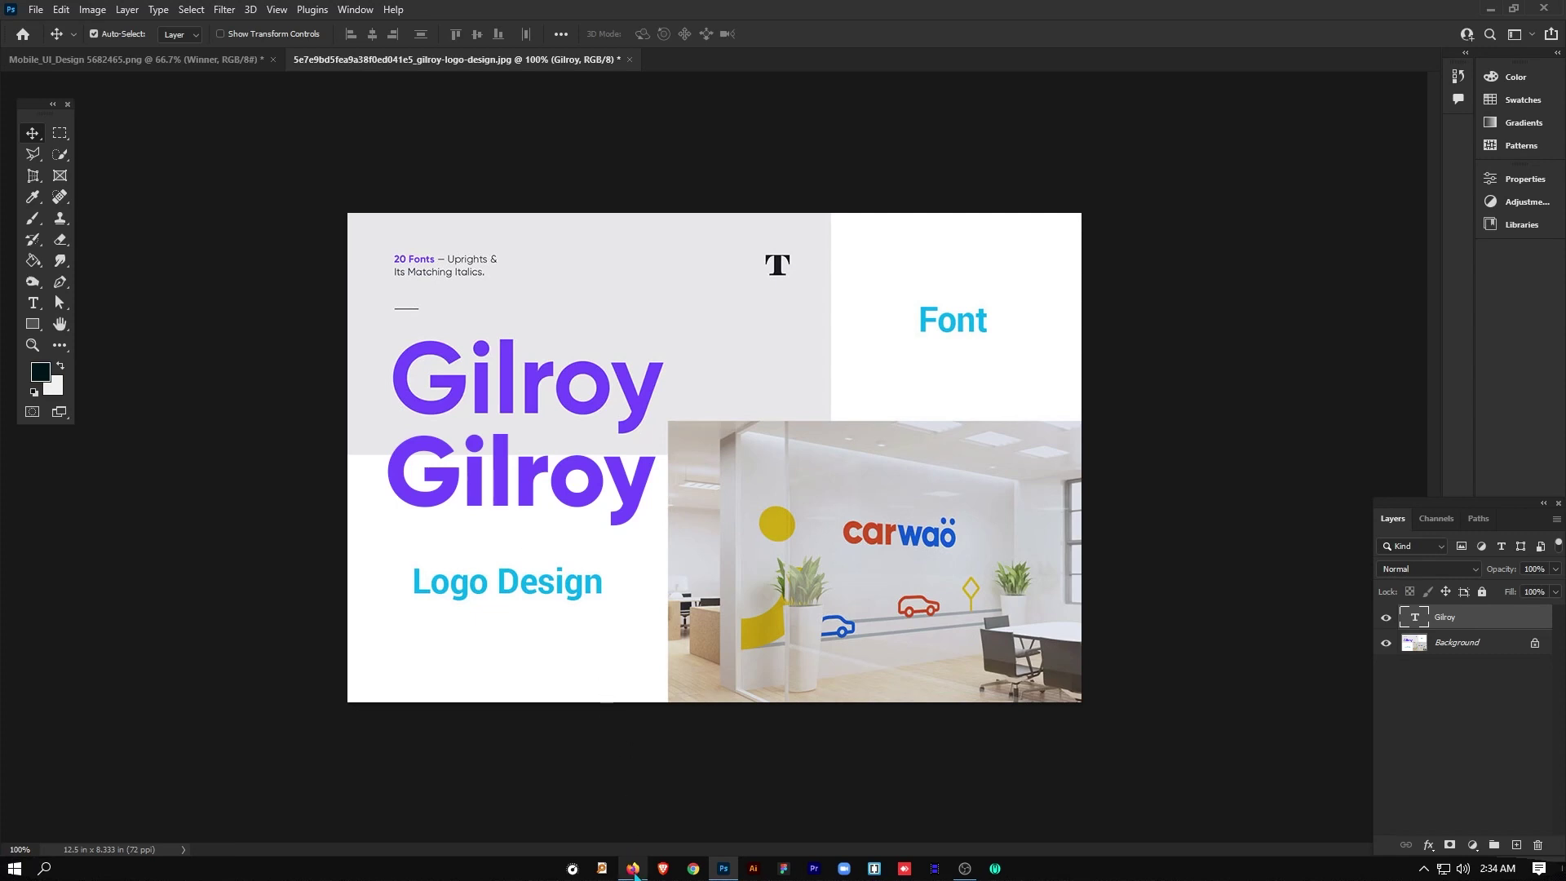
# Return to Firefox and compare the matching fonts with the uploaded Gilroy image, checking their distributors and prices
pyautogui.click(632, 868)
pyautogui.scroll(3, 571, 340)
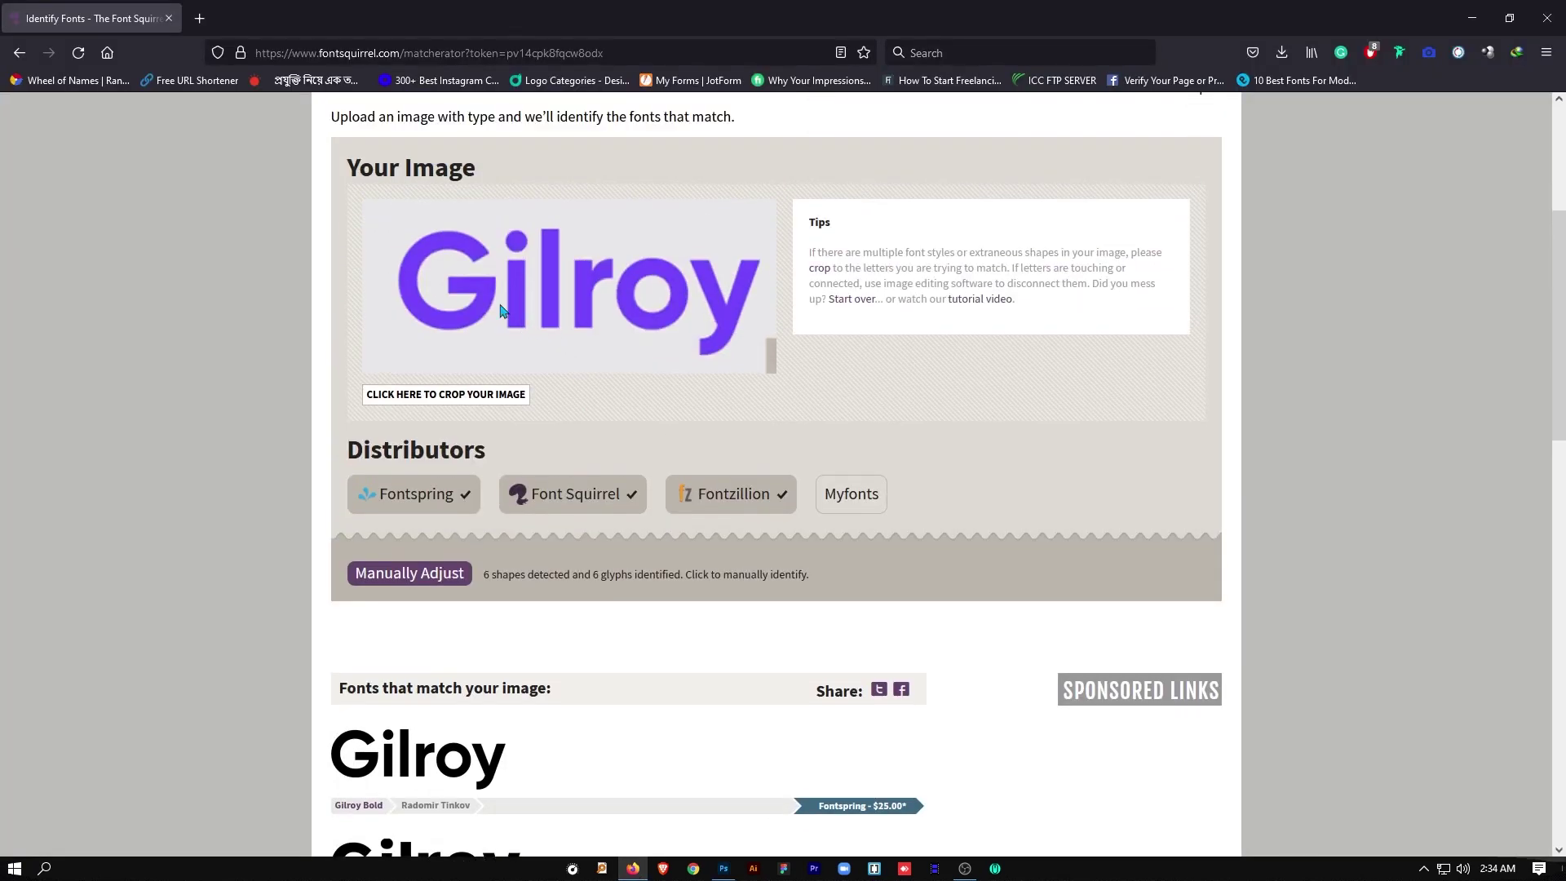
pyautogui.scroll(-5, 482, 401)
pyautogui.scroll(-4, 419, 350)
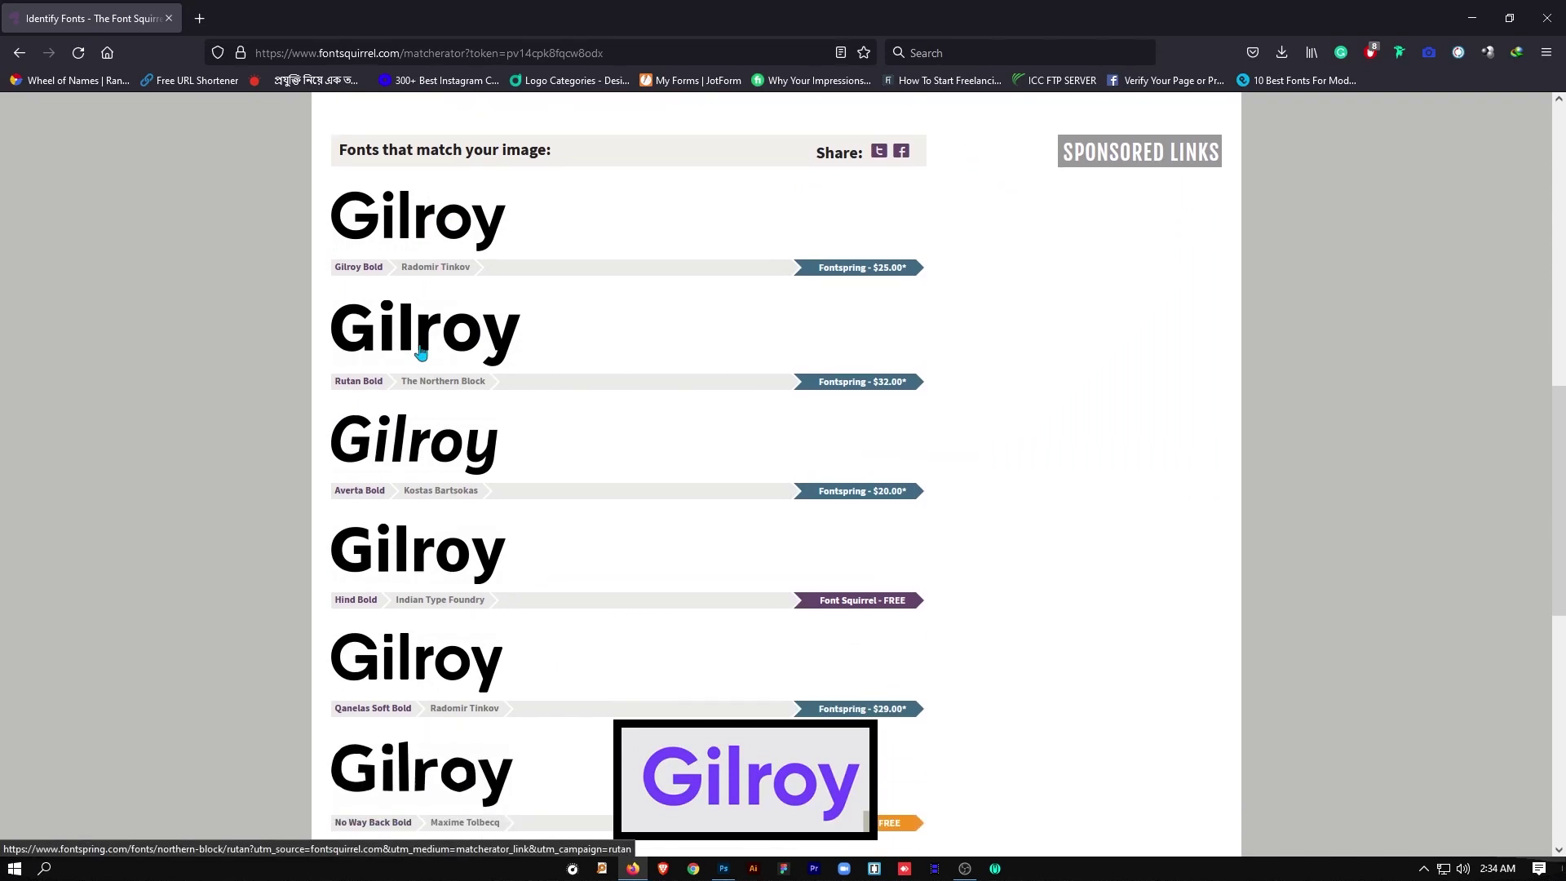
pyautogui.scroll(5, 416, 356)
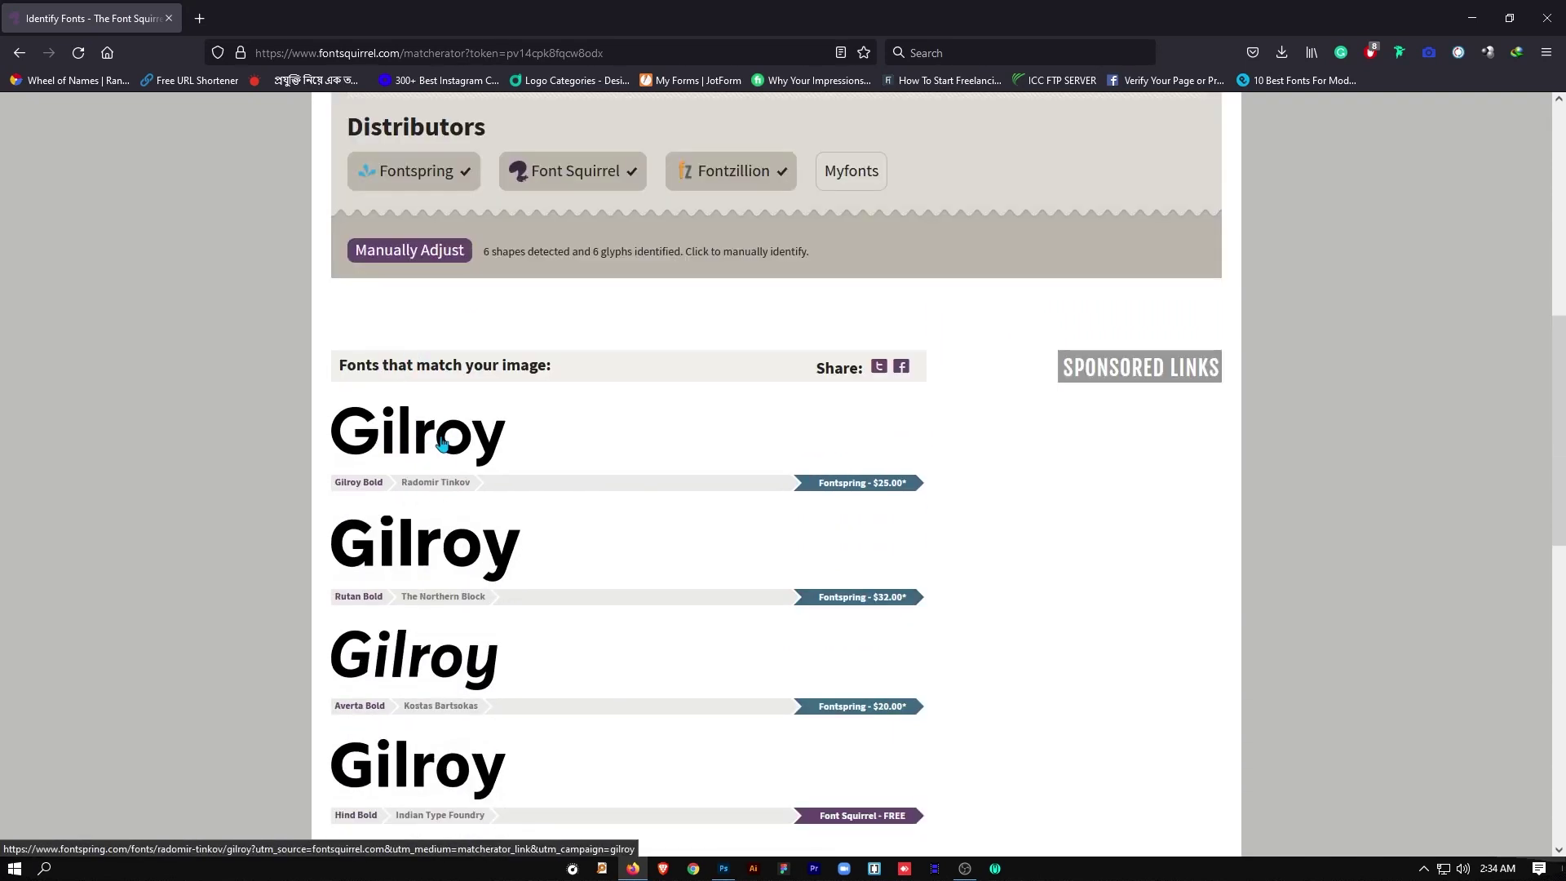
pyautogui.scroll(-5, 410, 447)
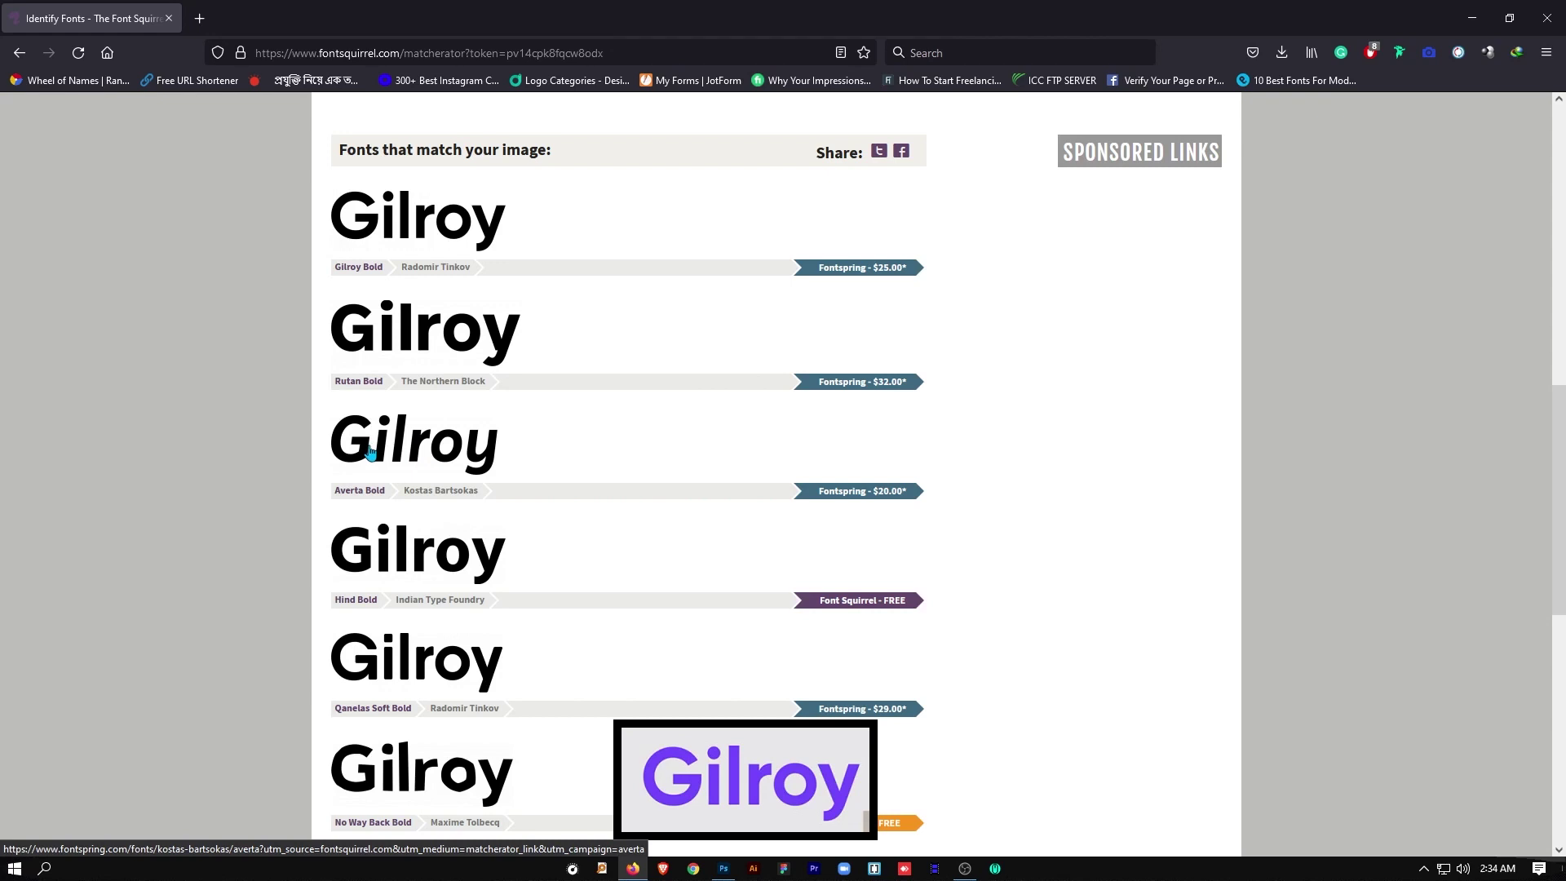
pyautogui.scroll(-2, 383, 440)
pyautogui.scroll(2, 430, 353)
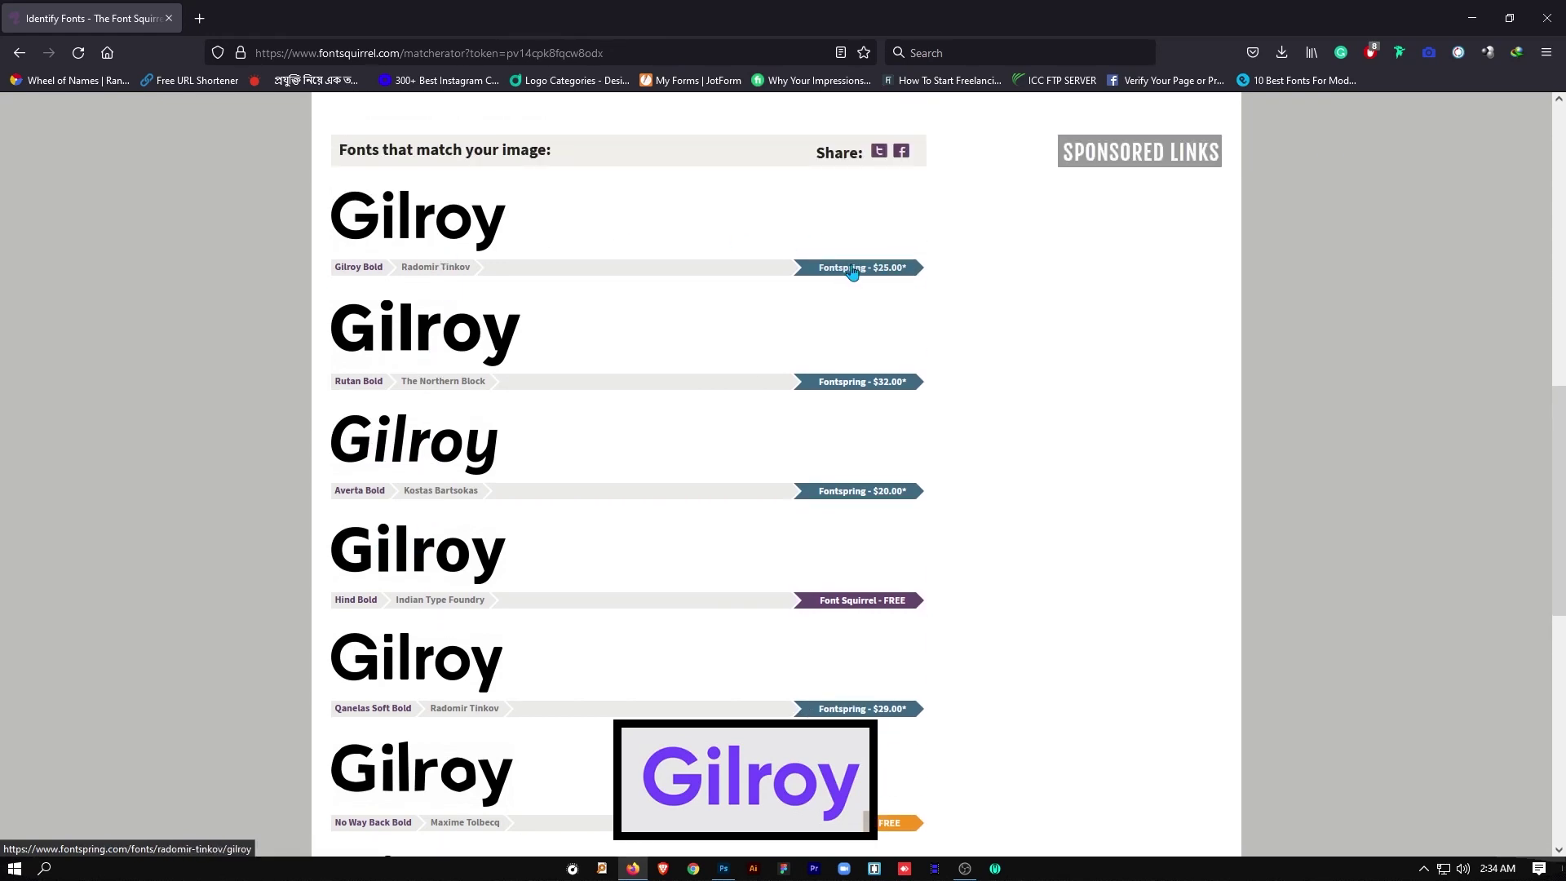
pyautogui.scroll(-2, 423, 438)
pyautogui.scroll(2, 706, 339)
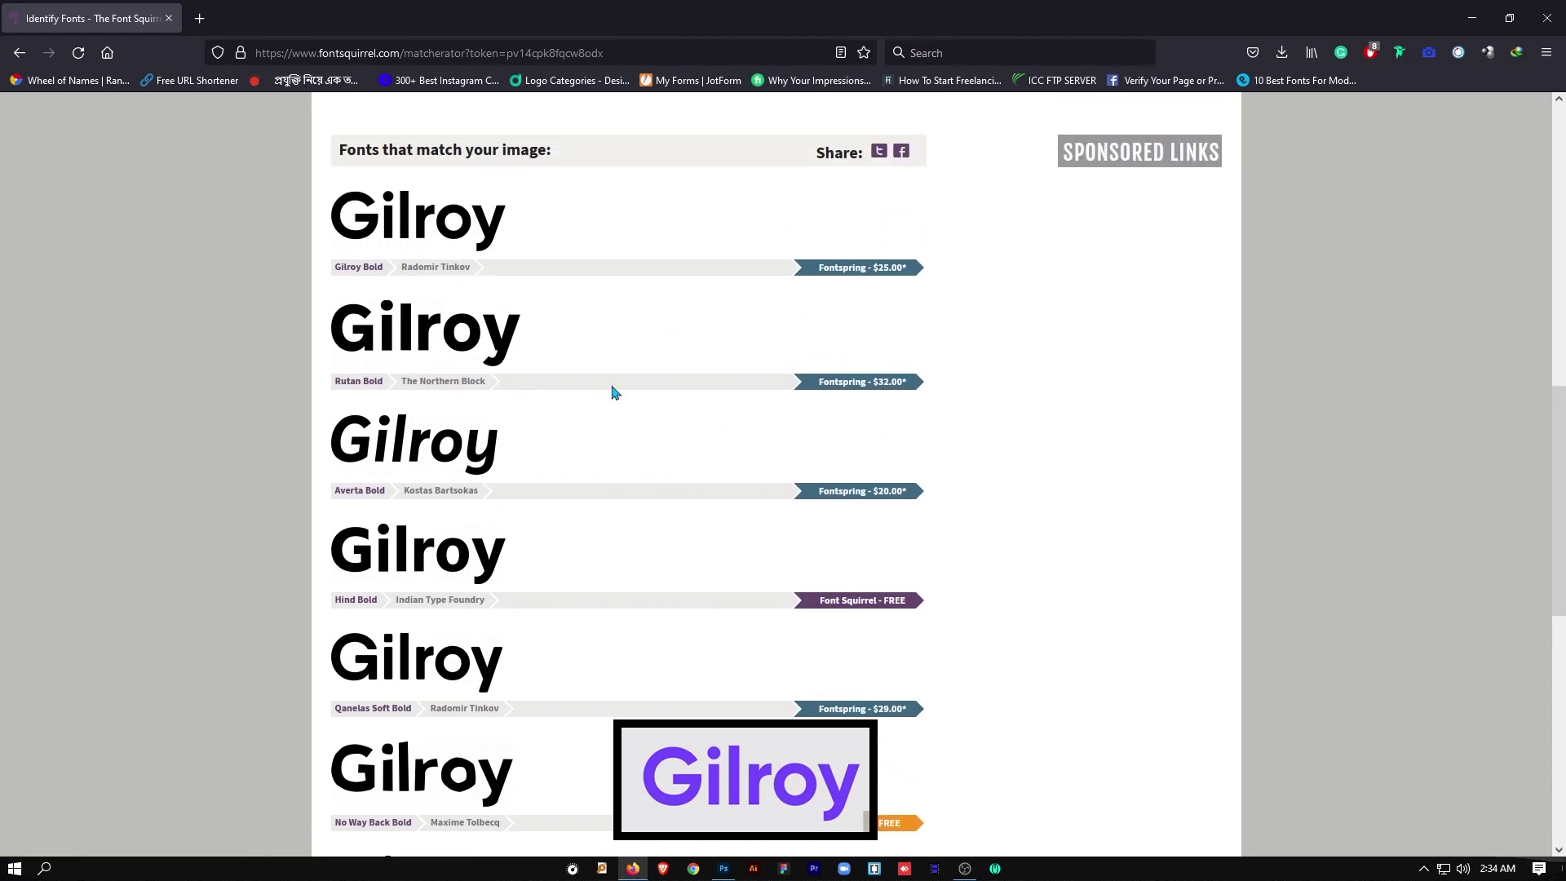
pyautogui.scroll(-6, 573, 406)
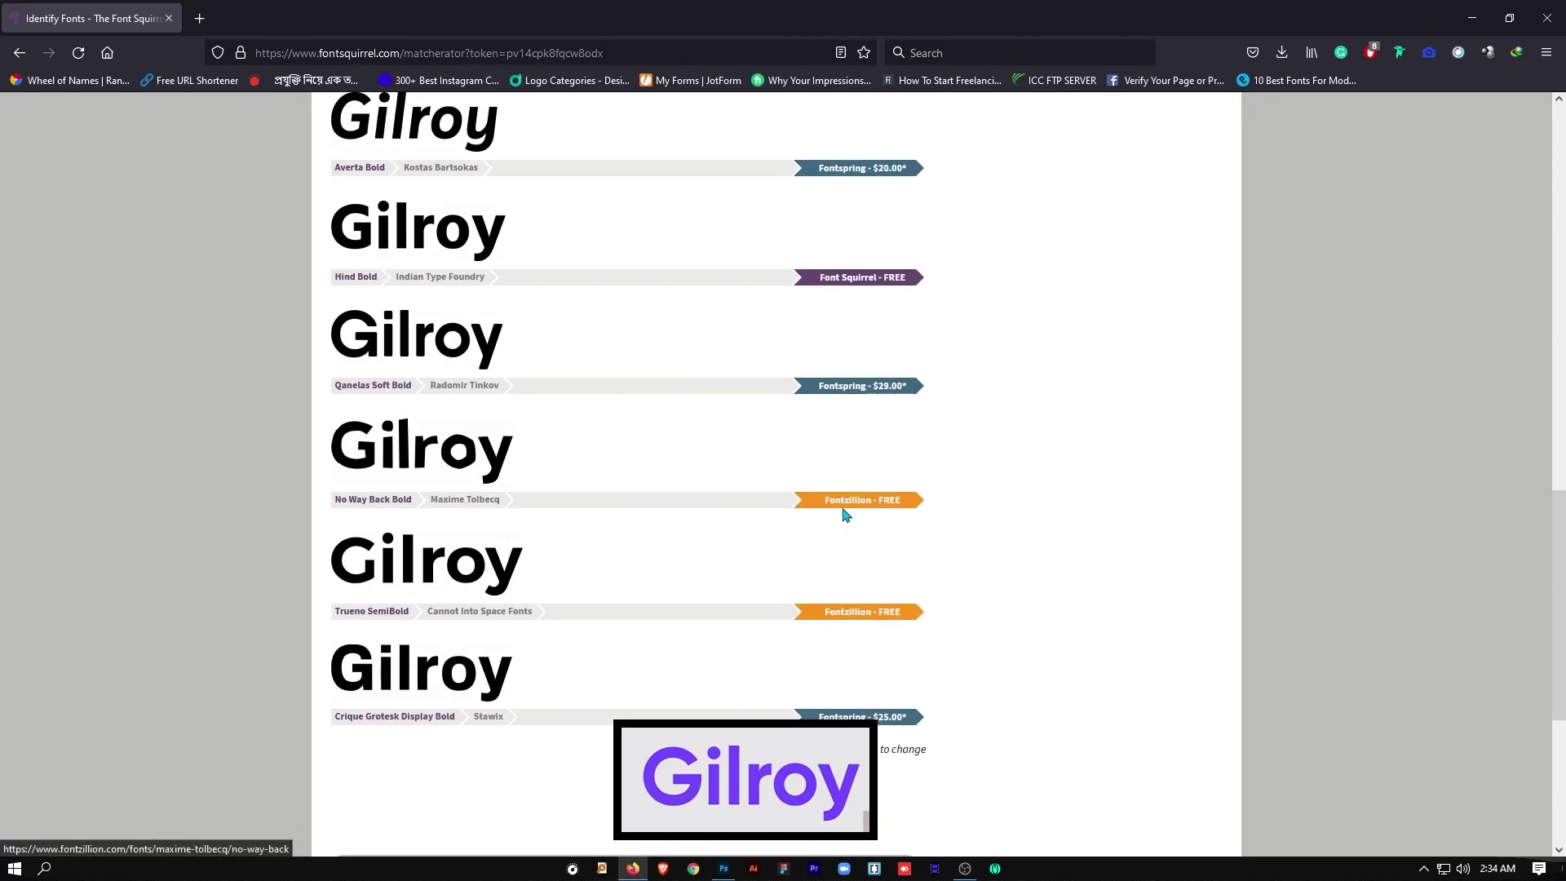
pyautogui.scroll(-2, 555, 551)
pyautogui.scroll(-3, 538, 543)
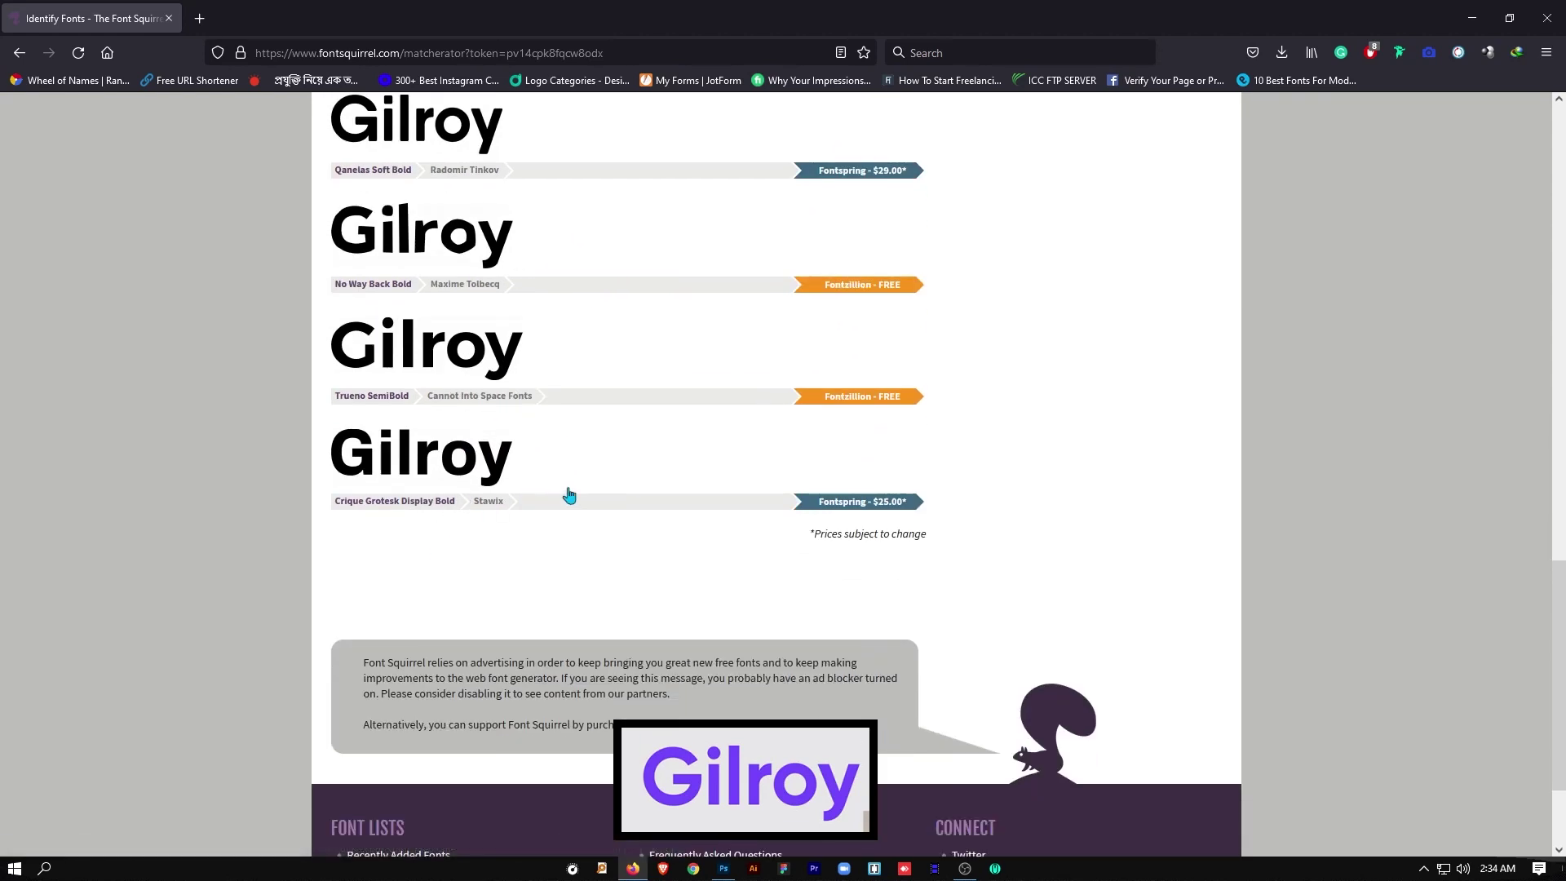
pyautogui.scroll(-1, 638, 466)
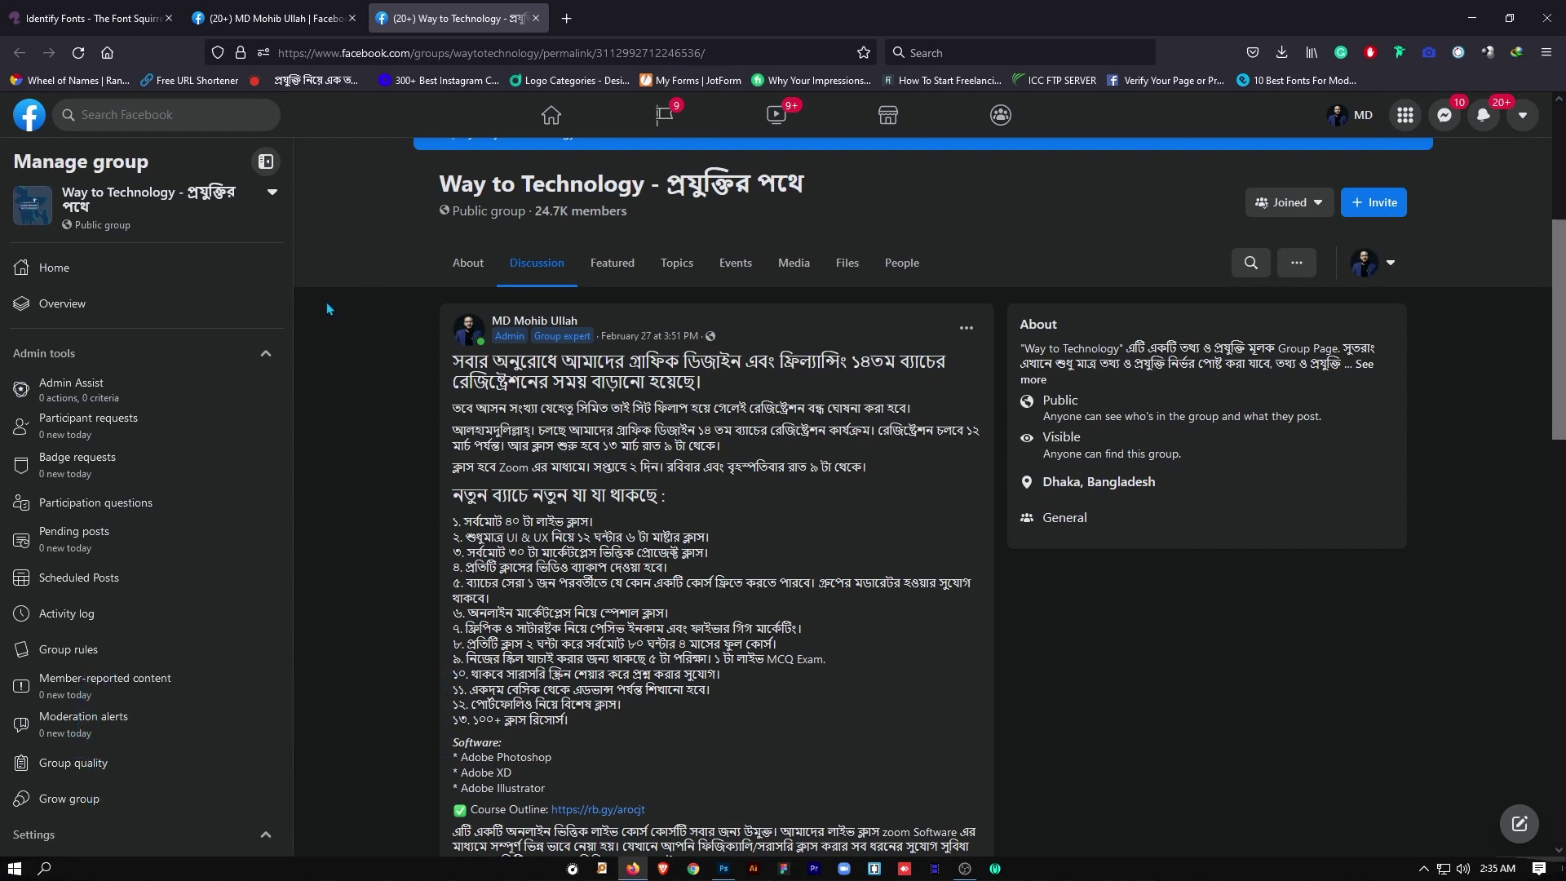
# Read the 14th batch course post in the Way to Technology Facebook group, then view the admin's group profile
pyautogui.scroll(-1, 327, 303)
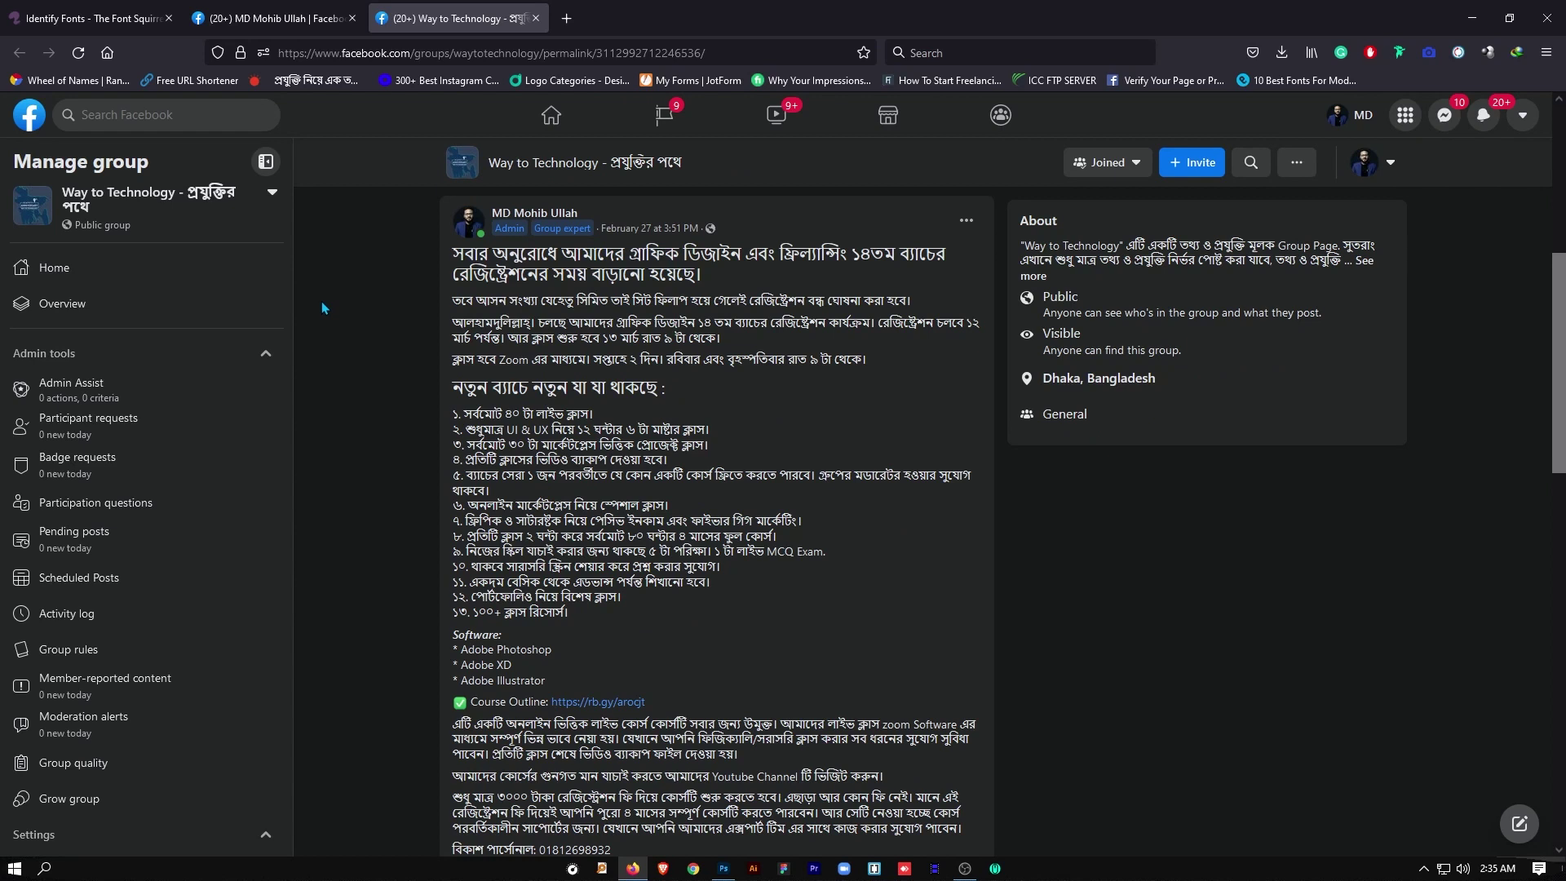
pyautogui.scroll(-2, 324, 308)
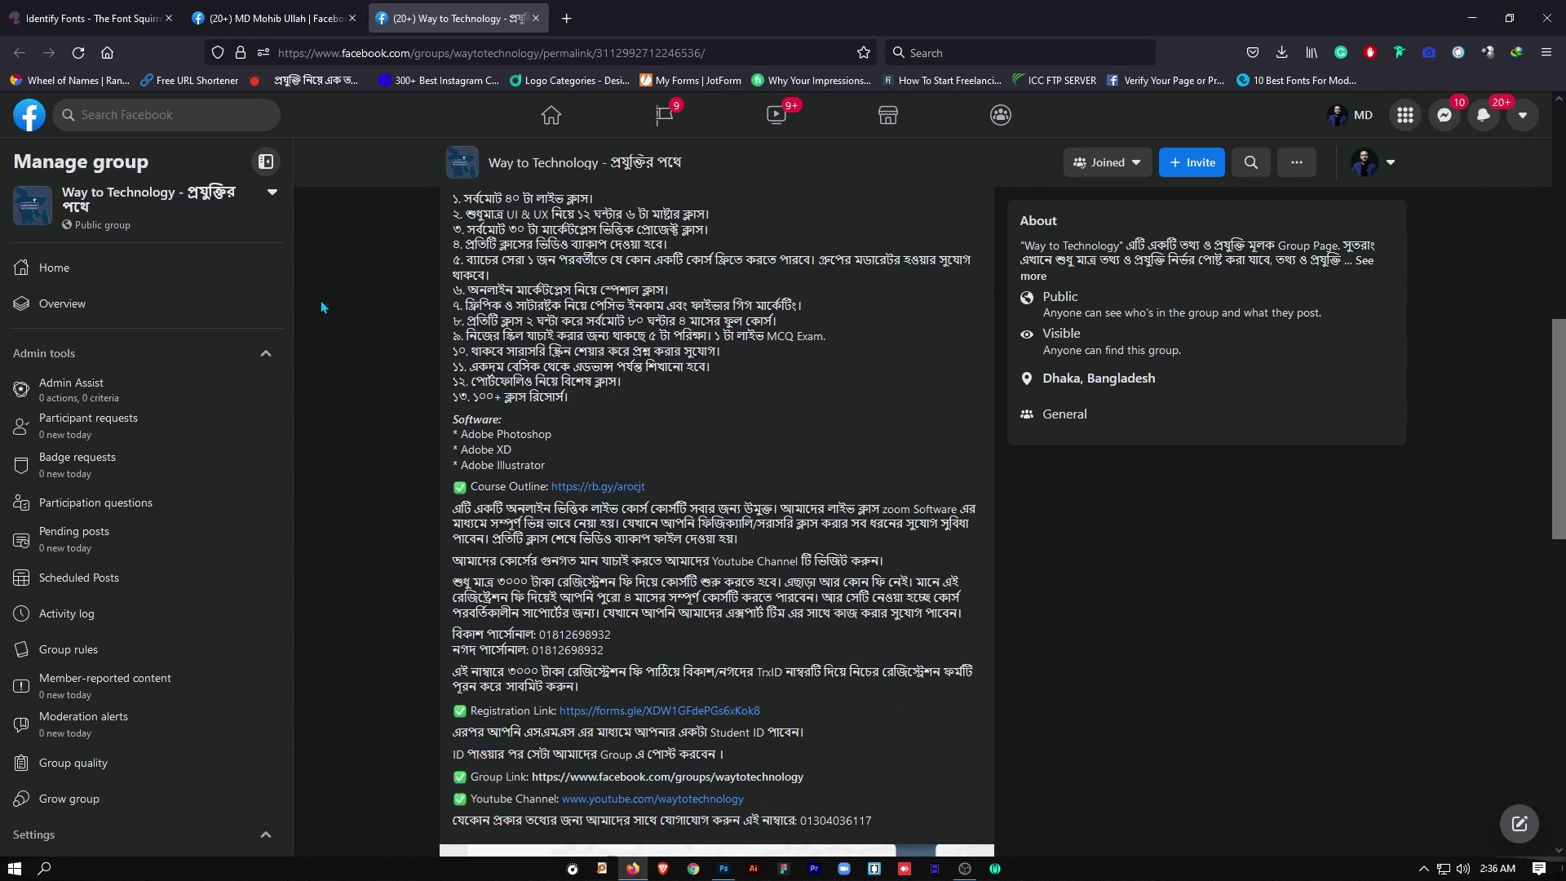
pyautogui.scroll(1, 324, 307)
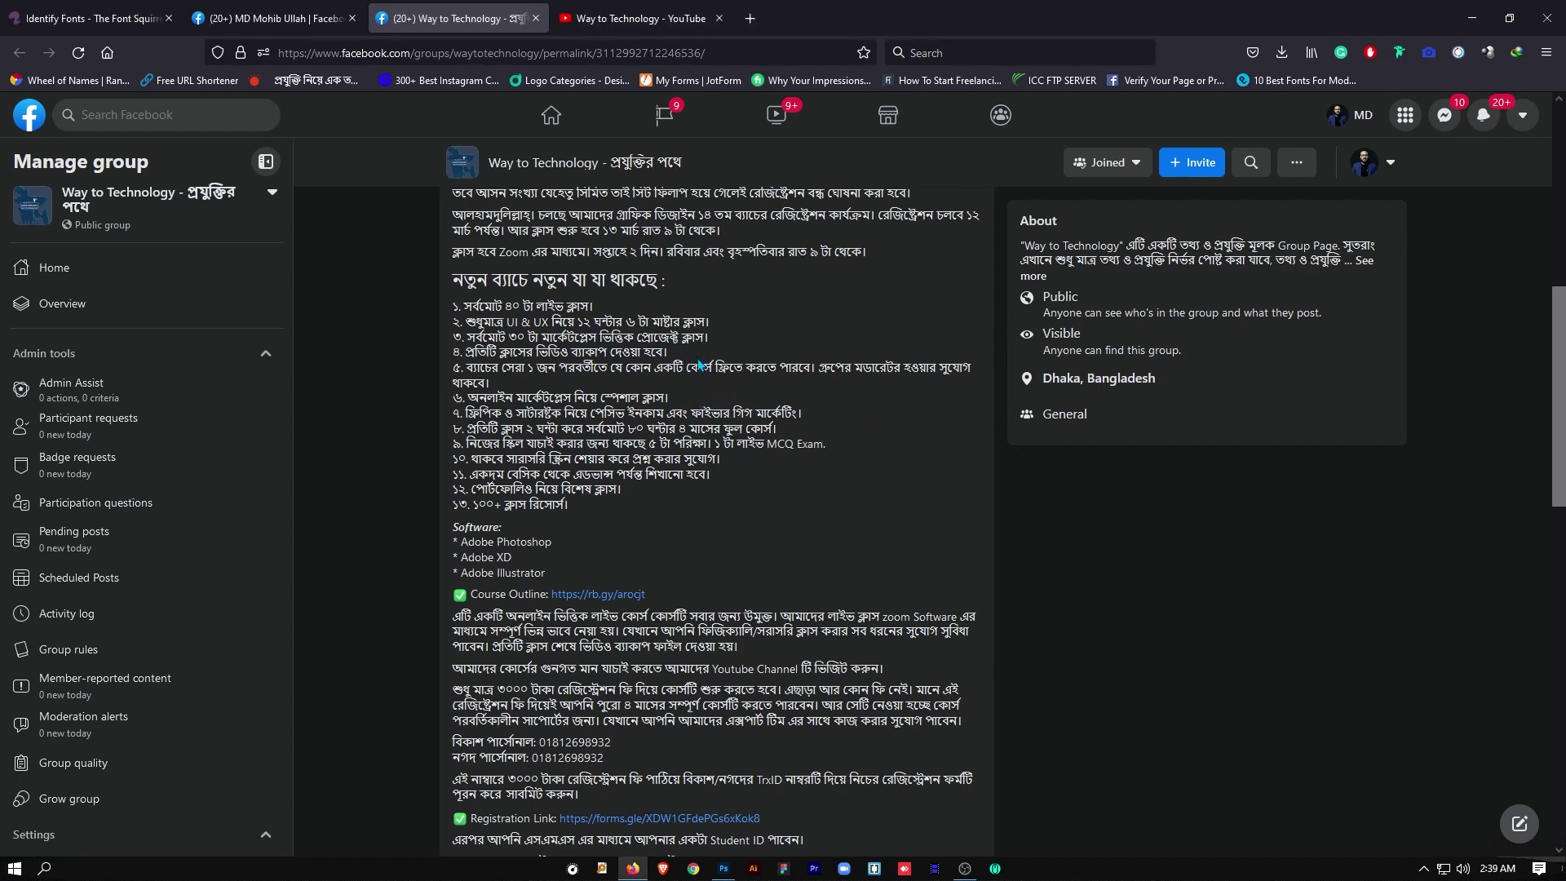
pyautogui.scroll(-4, 699, 364)
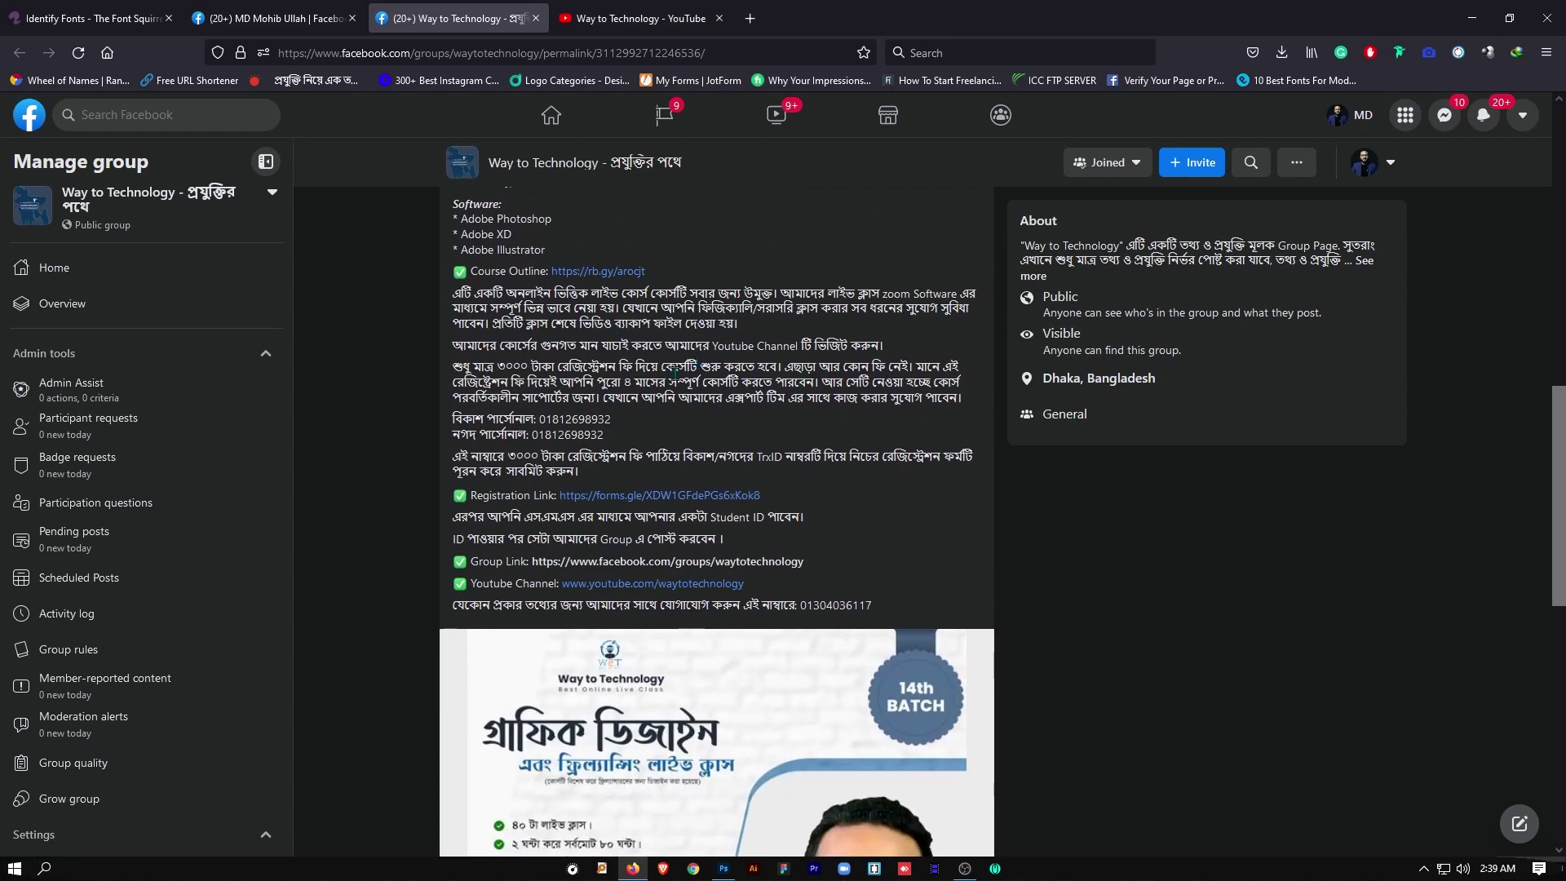
pyautogui.scroll(-3, 676, 371)
pyautogui.scroll(-1, 814, 445)
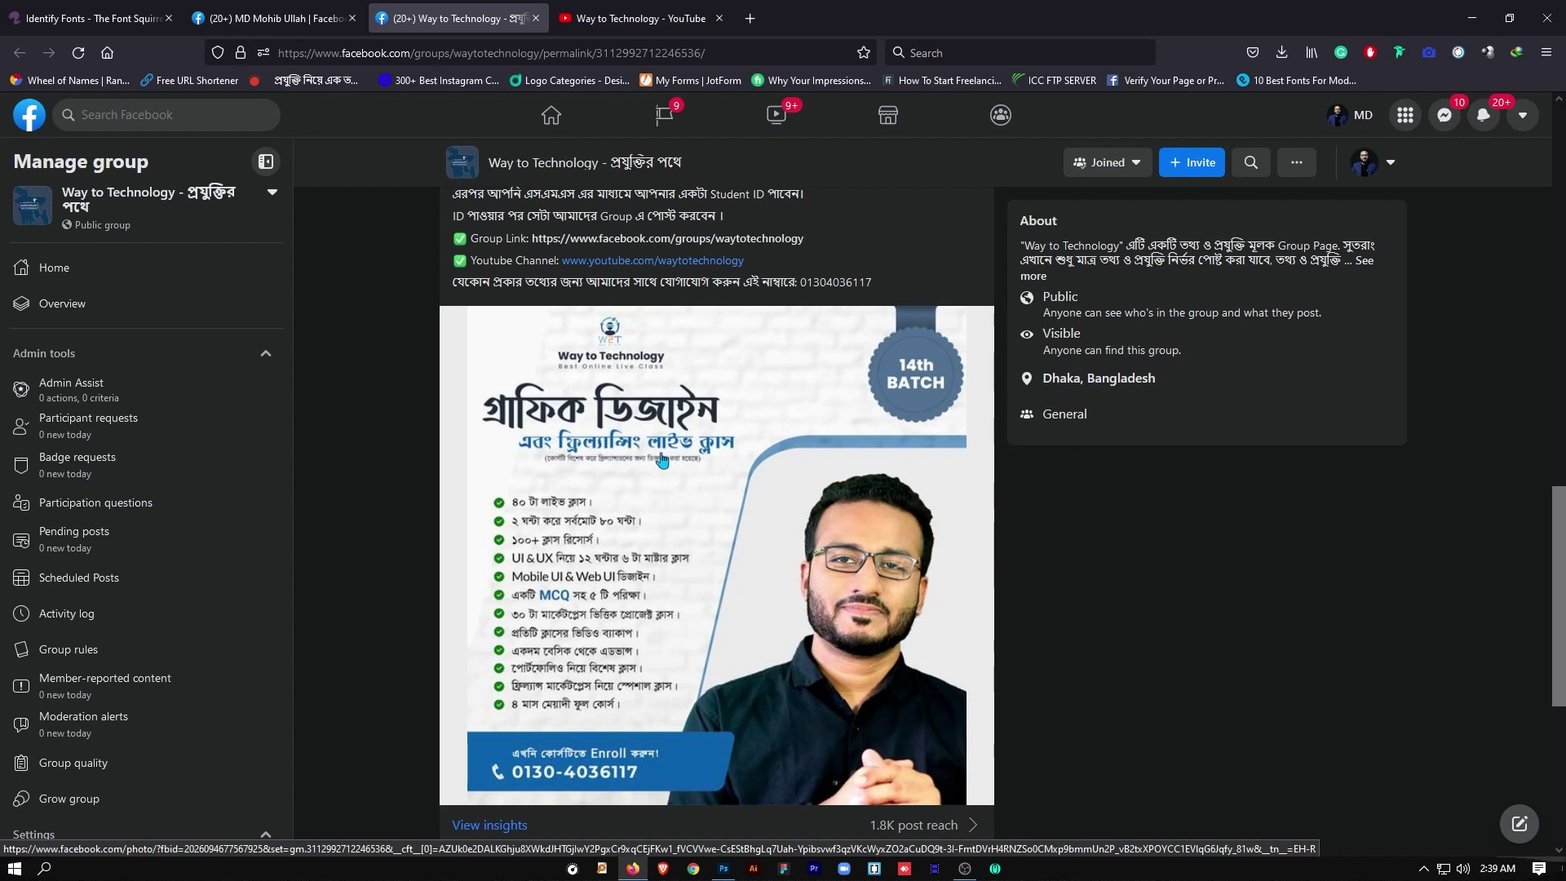
pyautogui.scroll(-1, 669, 459)
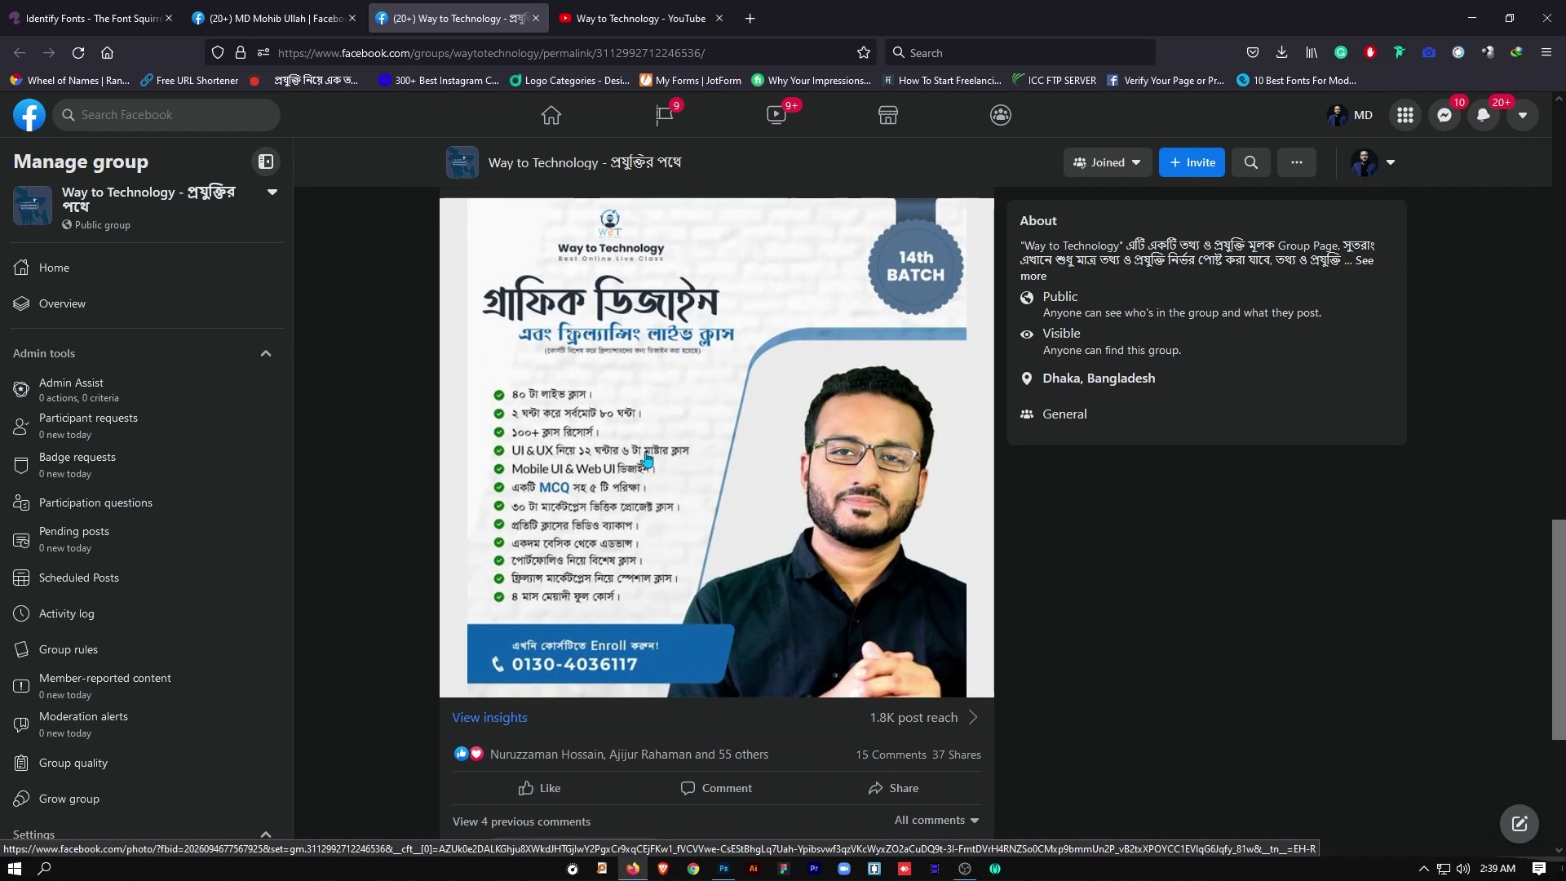
pyautogui.click(296, 10)
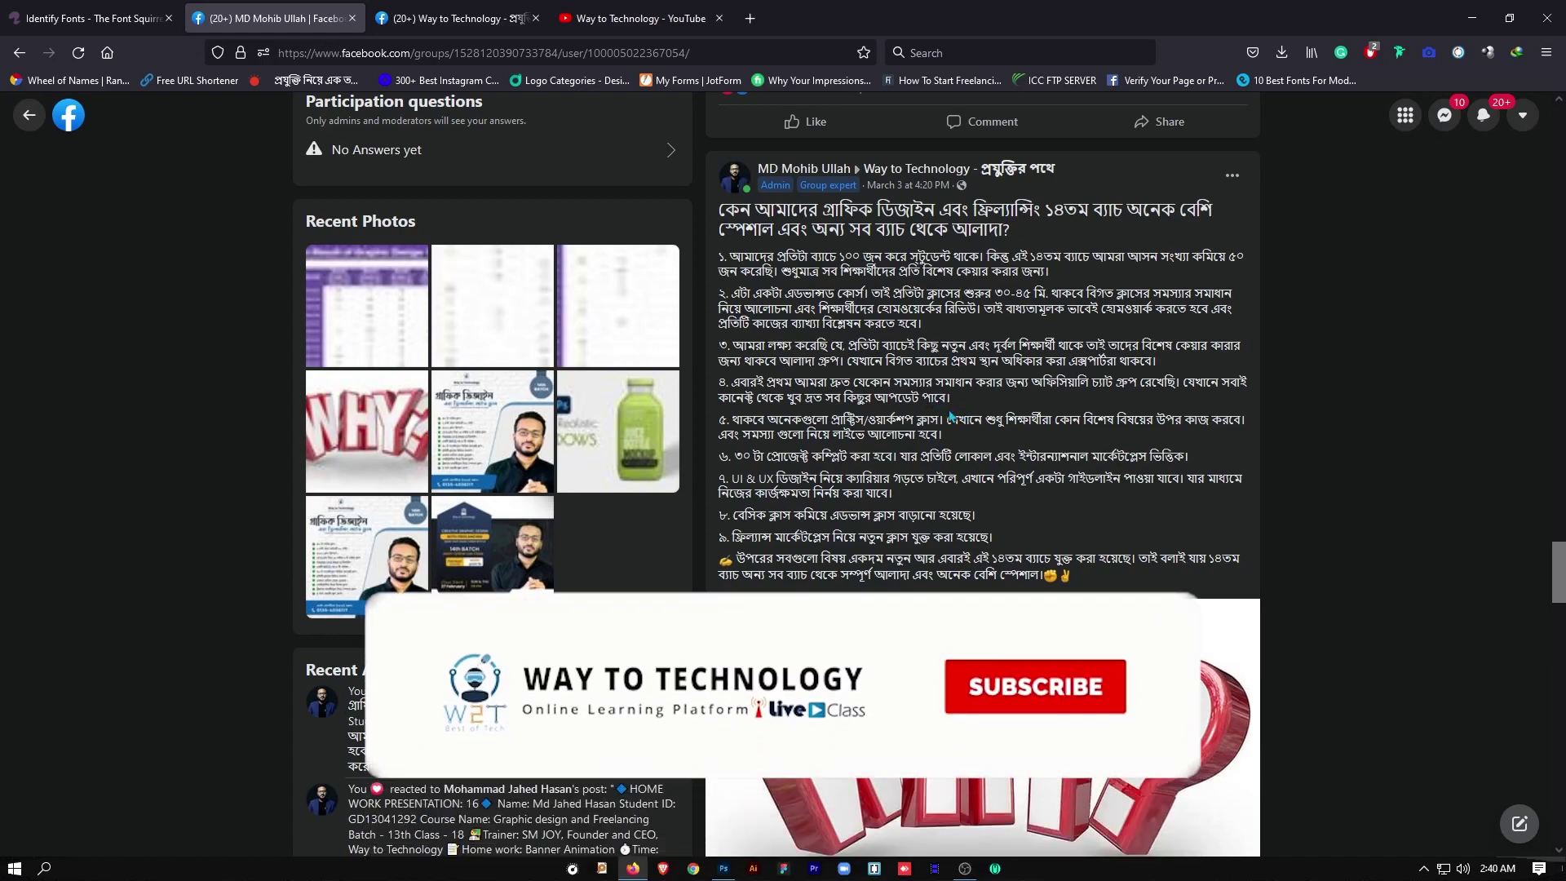
# Switch to the Way to Technology YouTube channel and browse its popular uploads, recent uploads and review videos
pyautogui.click(638, 18)
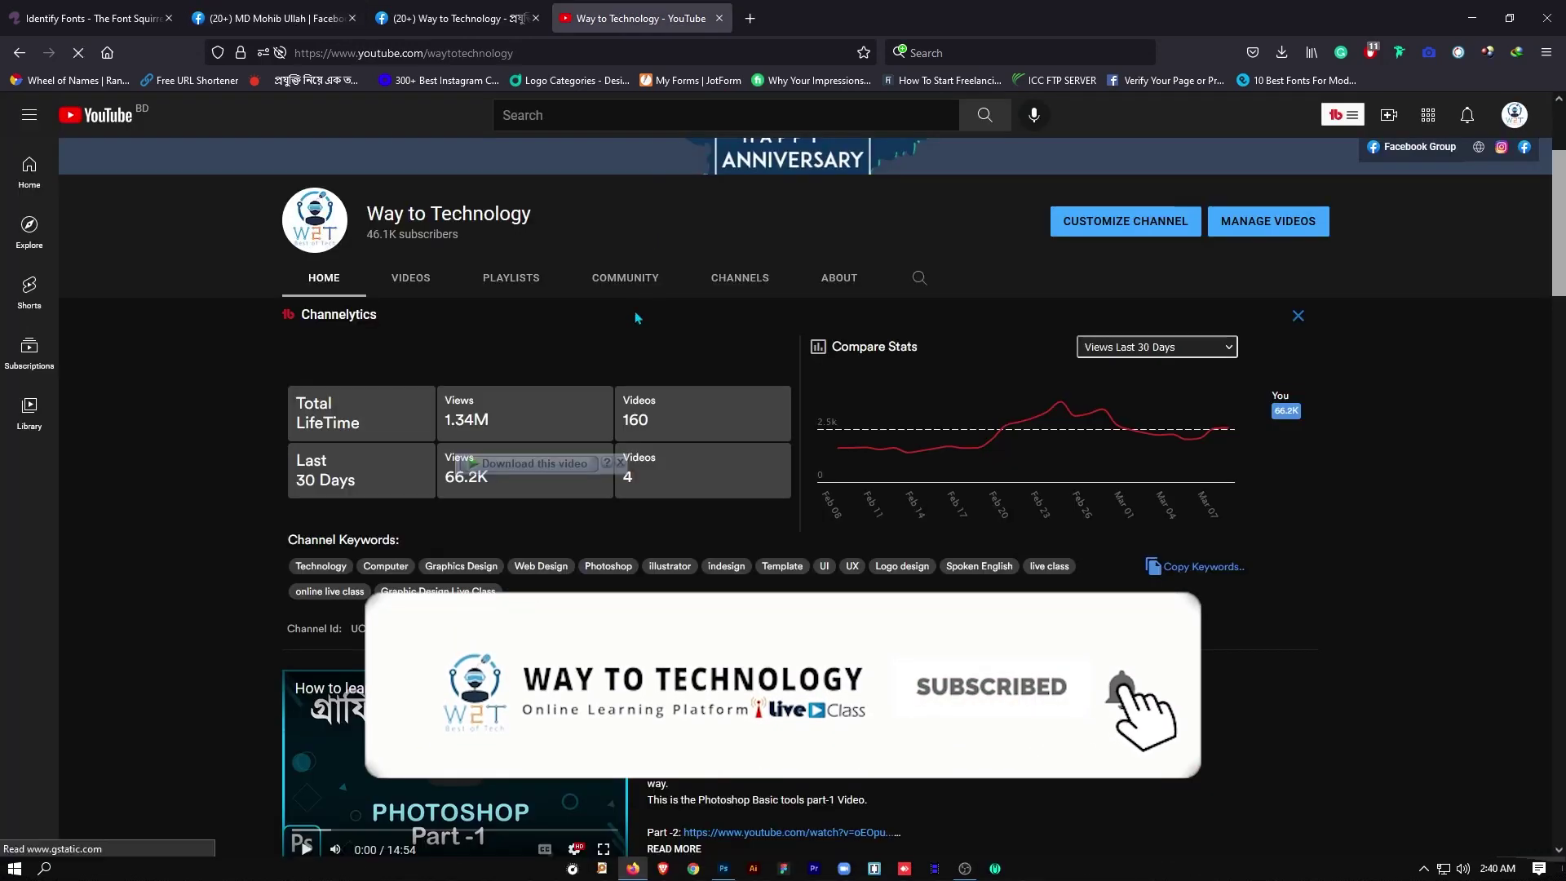
pyautogui.scroll(-2, 631, 326)
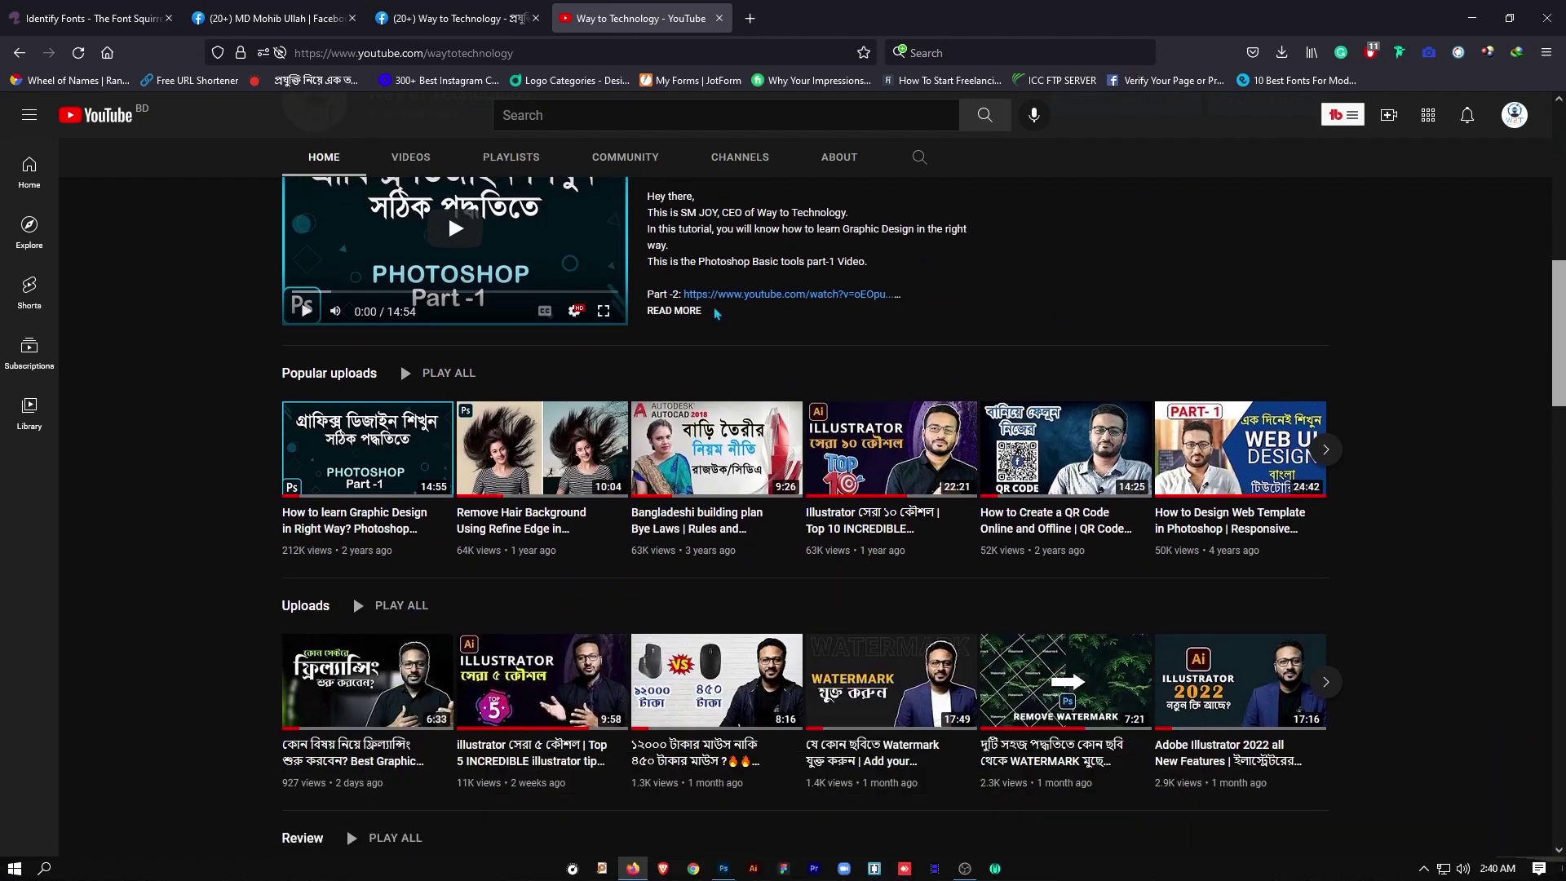
pyautogui.scroll(-3, 715, 312)
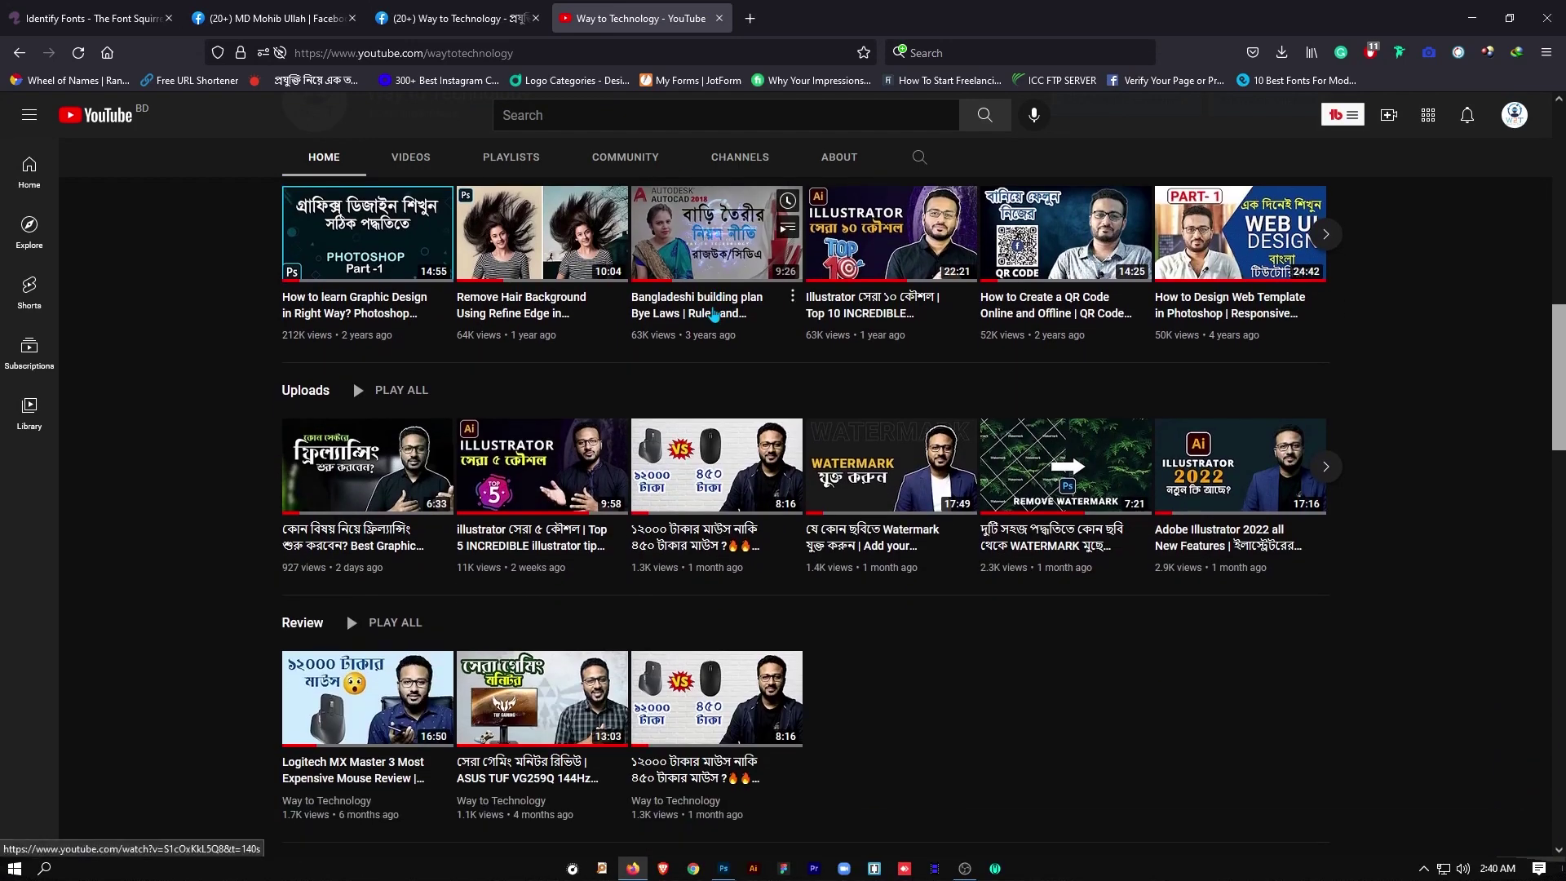